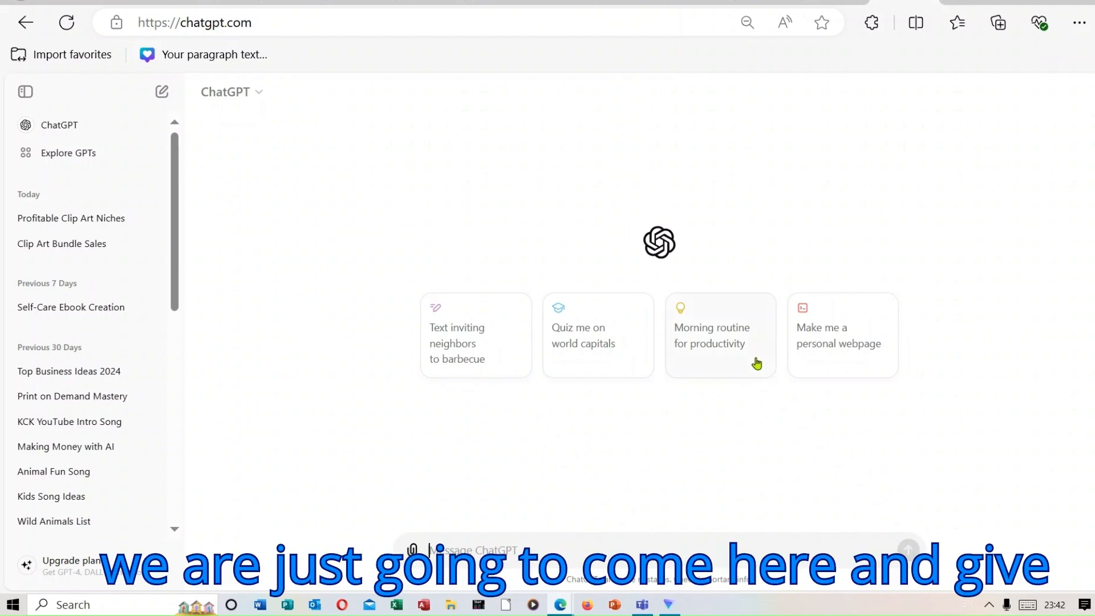
# Submit the pasted prompt "give me 10 profitable clip art niches" in the new chat
pyautogui.rightClick(568, 551)
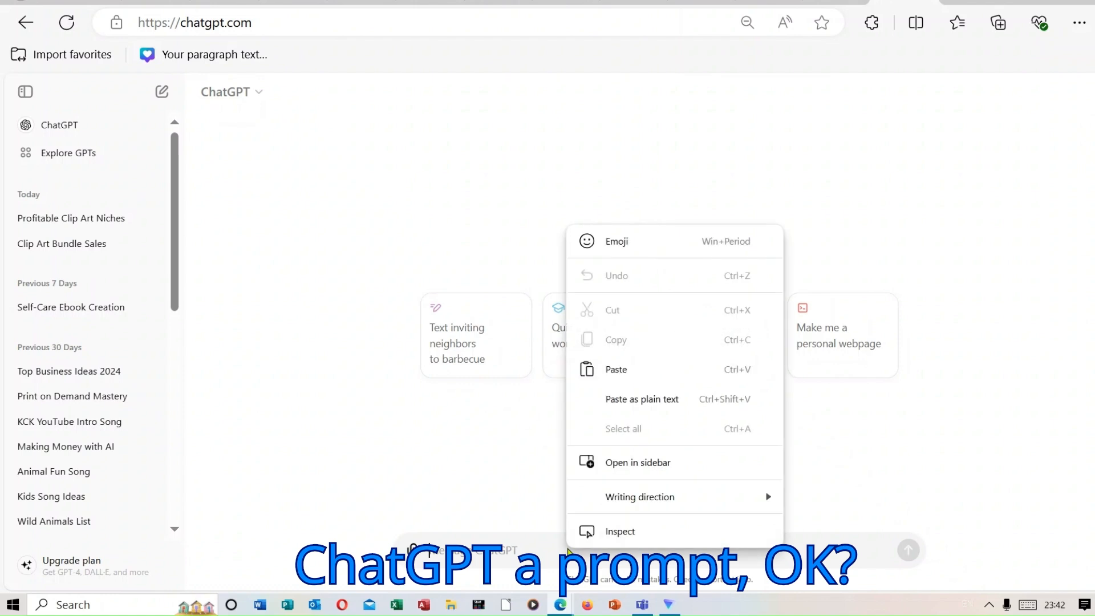
pyautogui.click(660, 363)
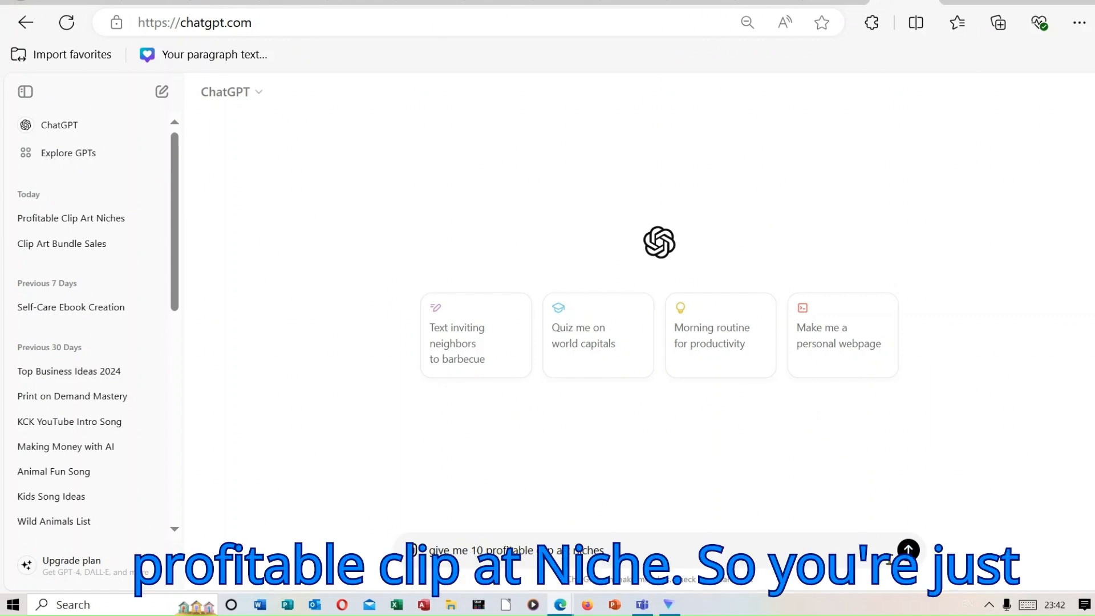
pyautogui.click(907, 550)
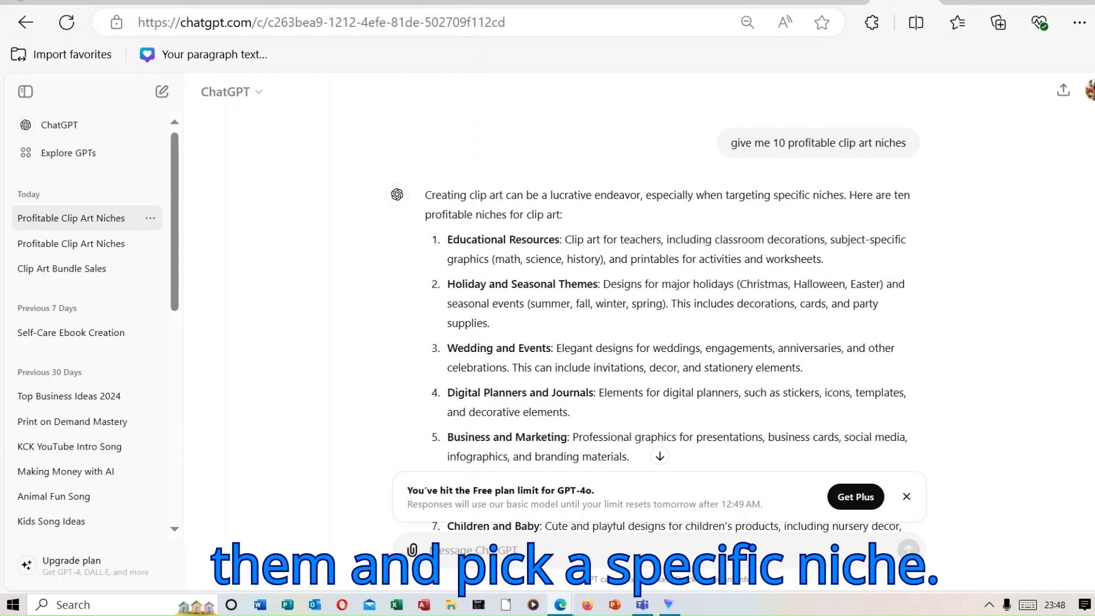
# Copy the Children and Baby niche with its description from the list and submit "give me 10 sub niches for" followed by that text
pyautogui.scroll(-1, 656, 322)
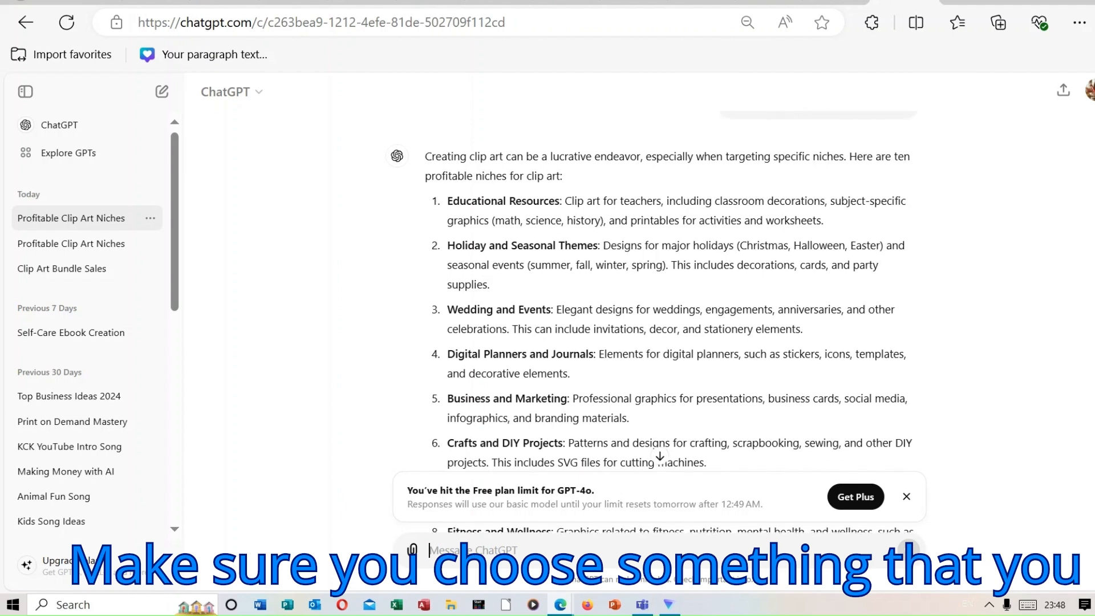
pyautogui.scroll(-2, 652, 322)
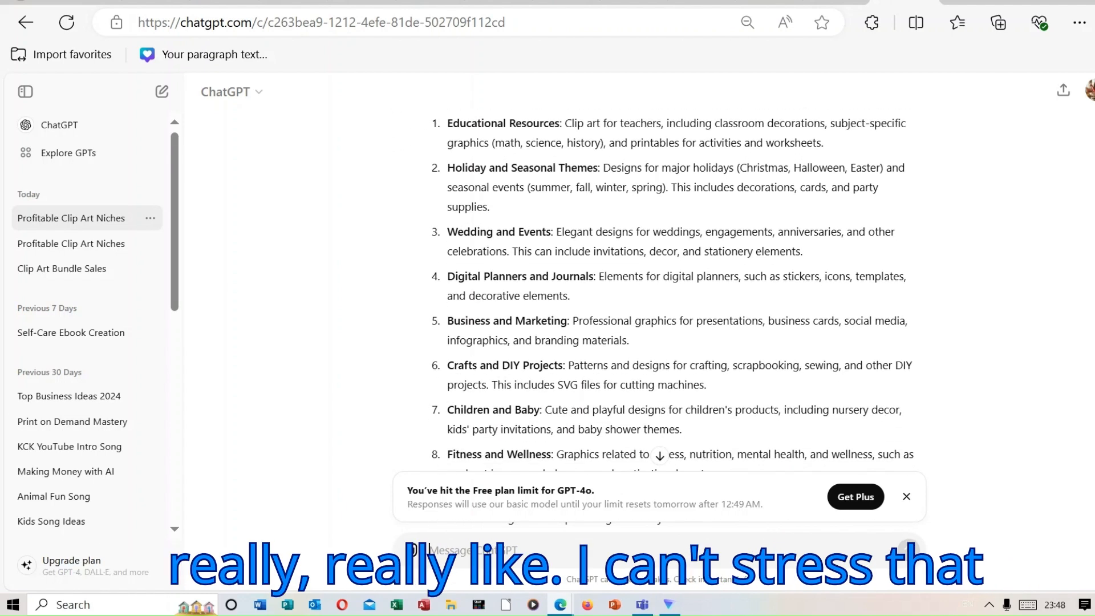
pyautogui.scroll(-2, 656, 322)
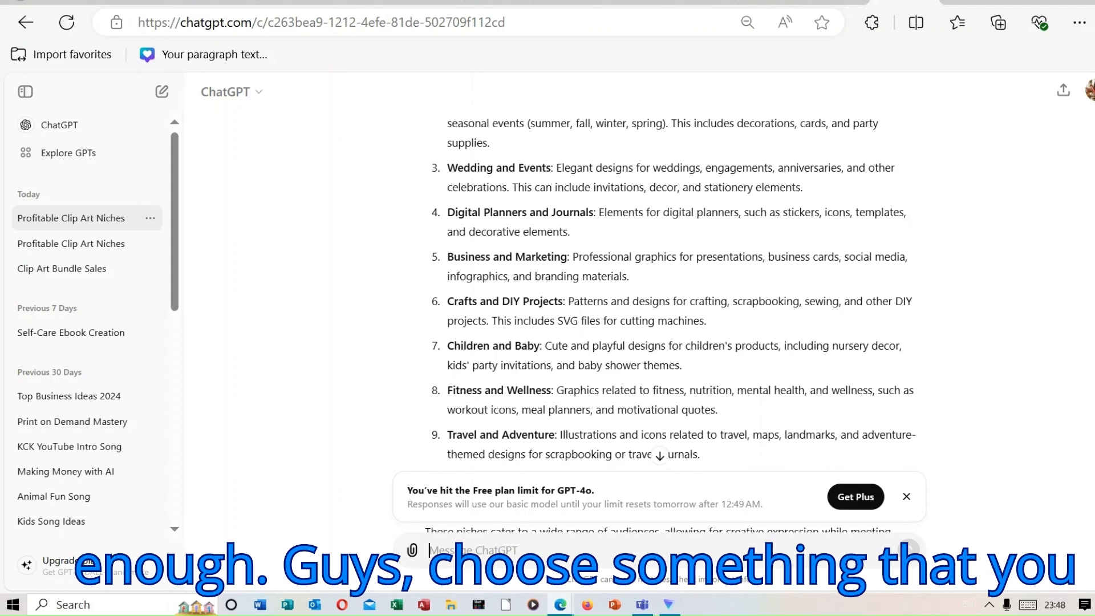
pyautogui.scroll(-2, 657, 322)
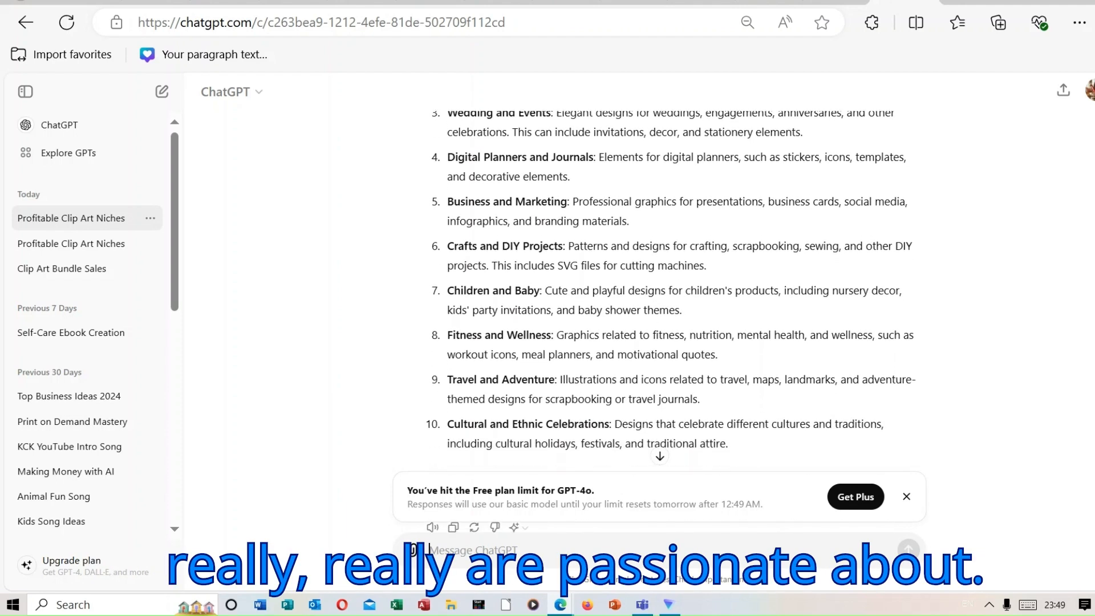
pyautogui.scroll(-2, 656, 322)
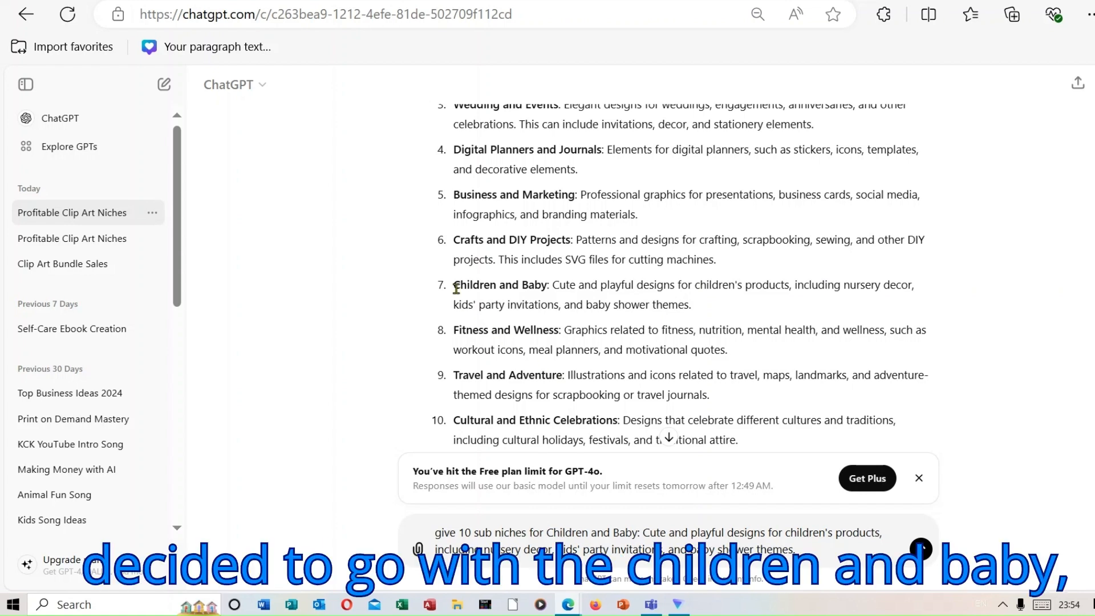
pyautogui.moveTo(457, 287); pyautogui.dragTo(741, 313)
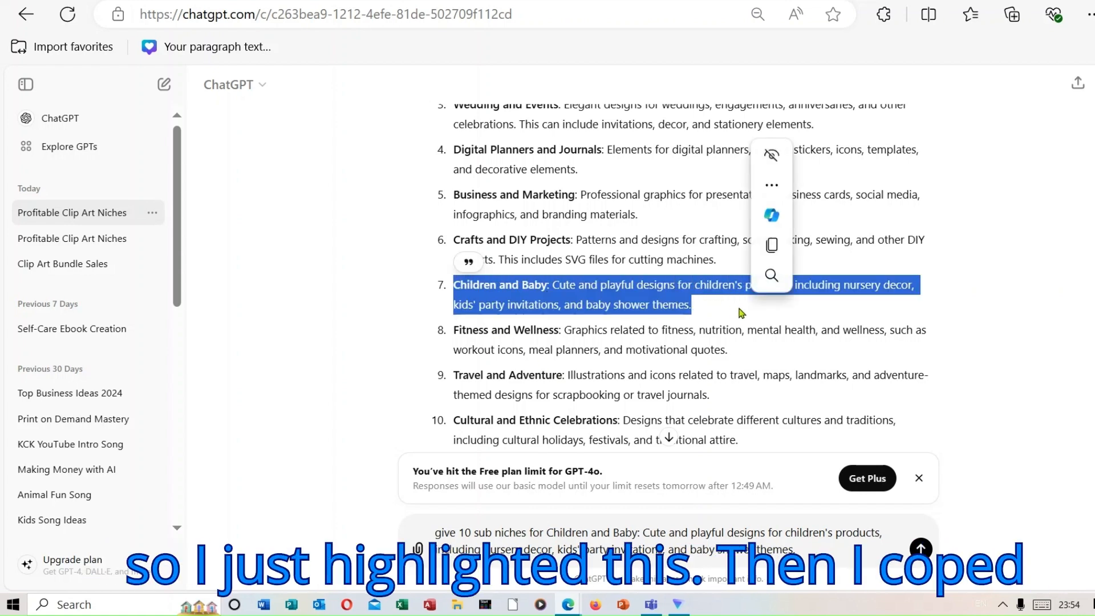
pyautogui.click(772, 246)
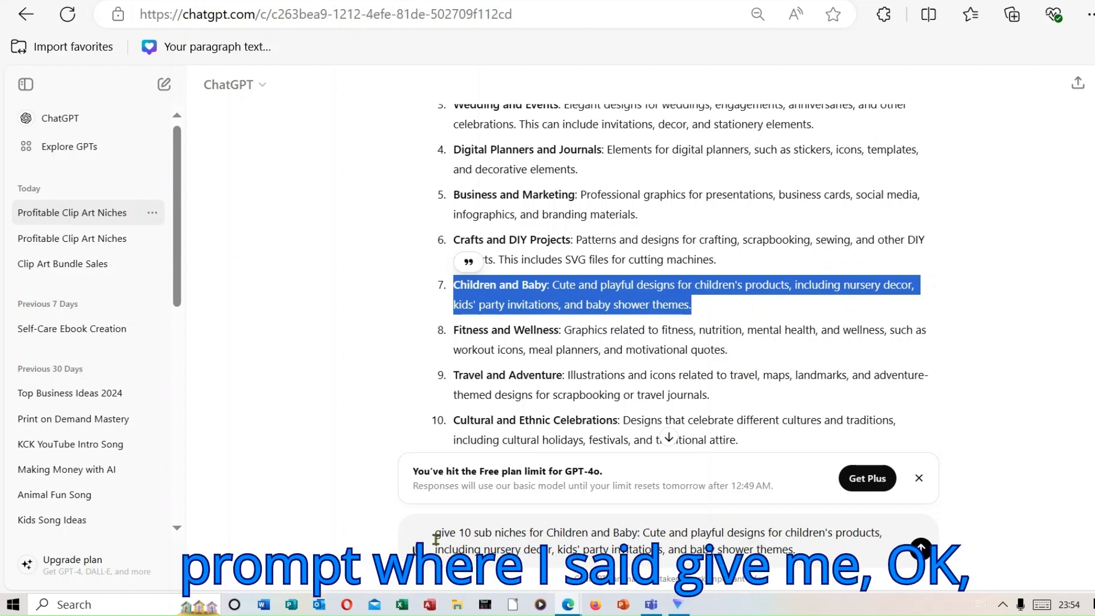
pyautogui.click(460, 530)
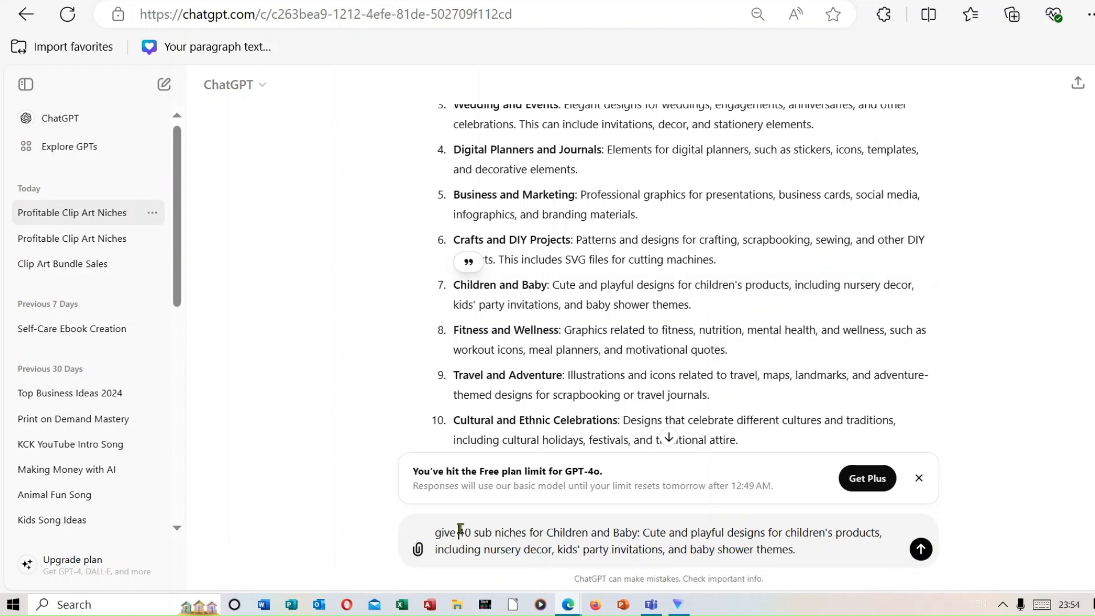
pyautogui.write('me')
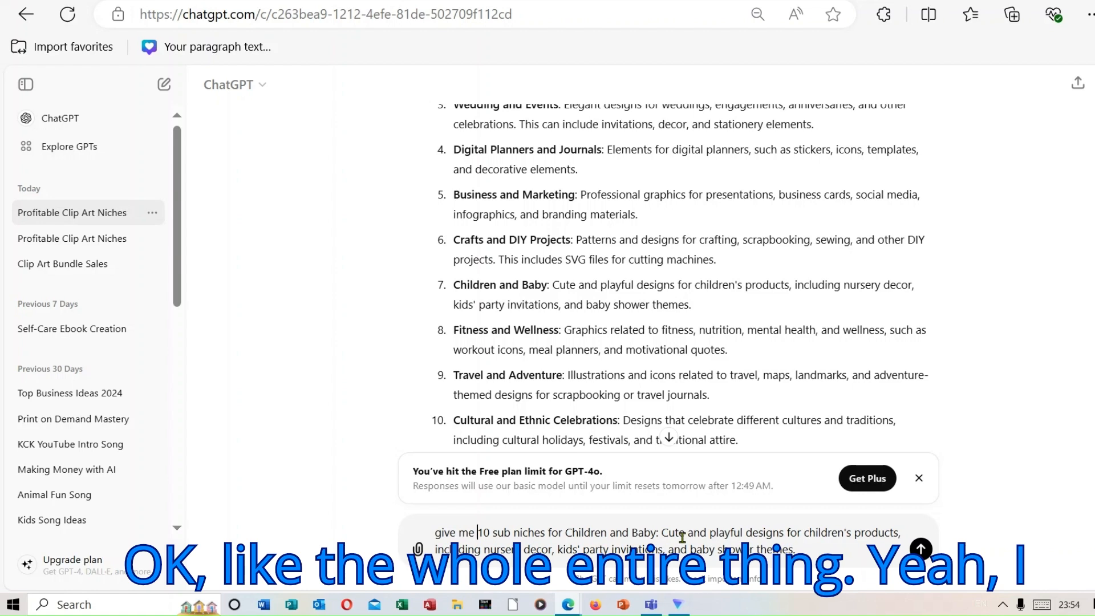
pyautogui.click(924, 556)
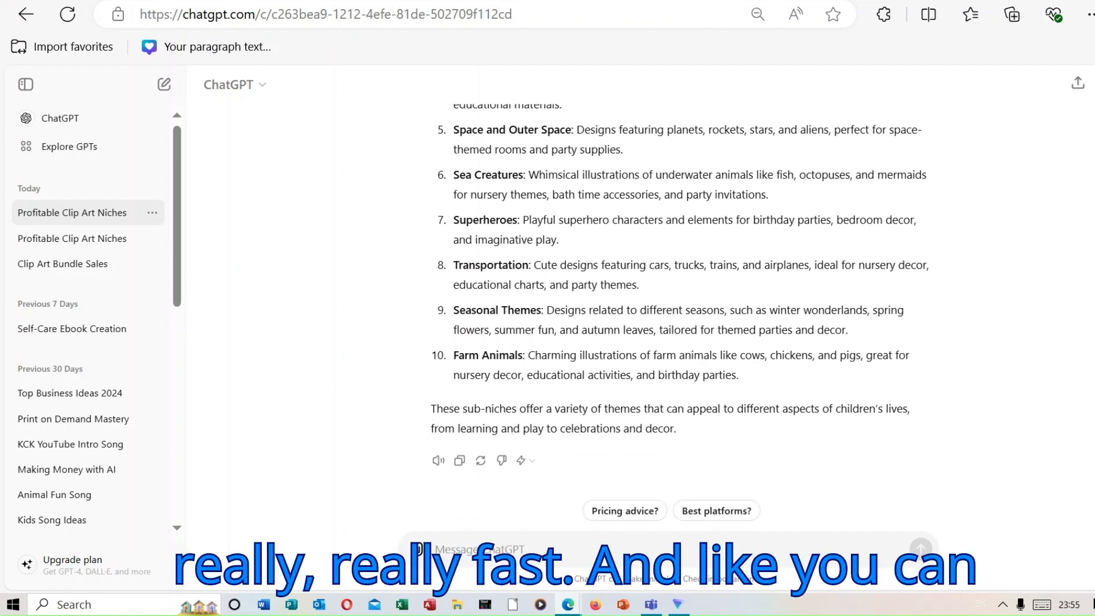
# Submit "write me a prompt to generate clip art bundle for a" followed by the Fantasy and Fairytale sub-niche's text
pyautogui.scroll(5, 664, 318)
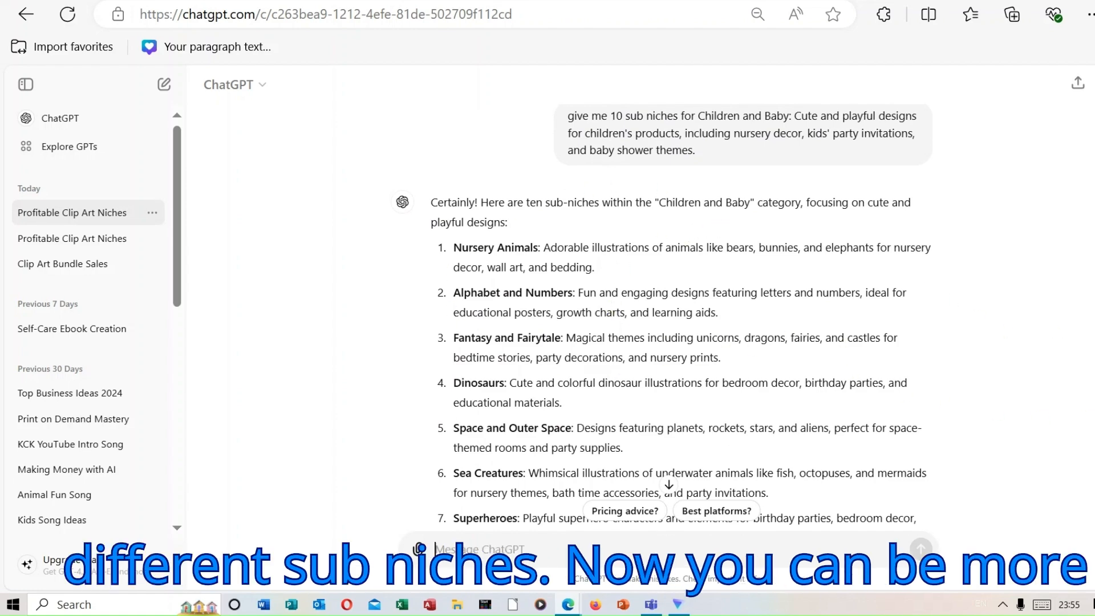
pyautogui.scroll(-2, 664, 317)
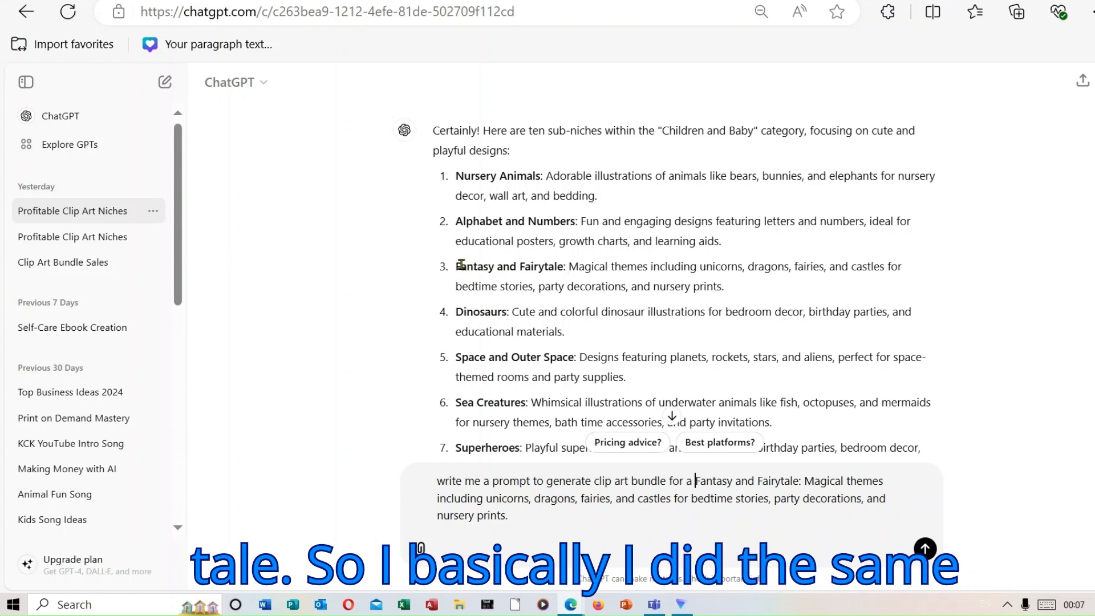
pyautogui.moveTo(457, 265); pyautogui.dragTo(704, 306)
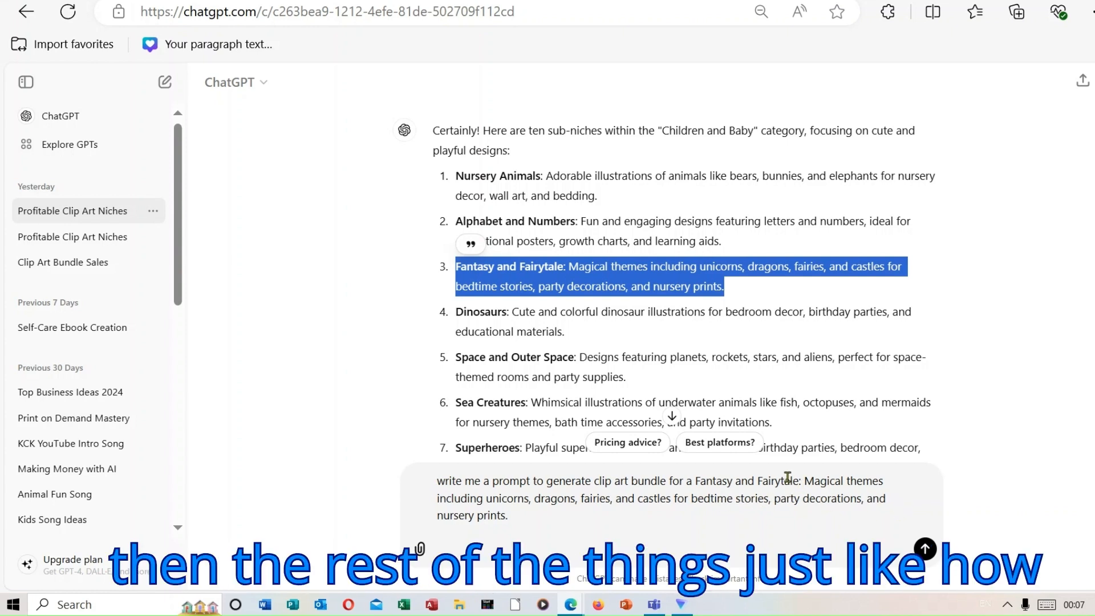
pyautogui.click(924, 550)
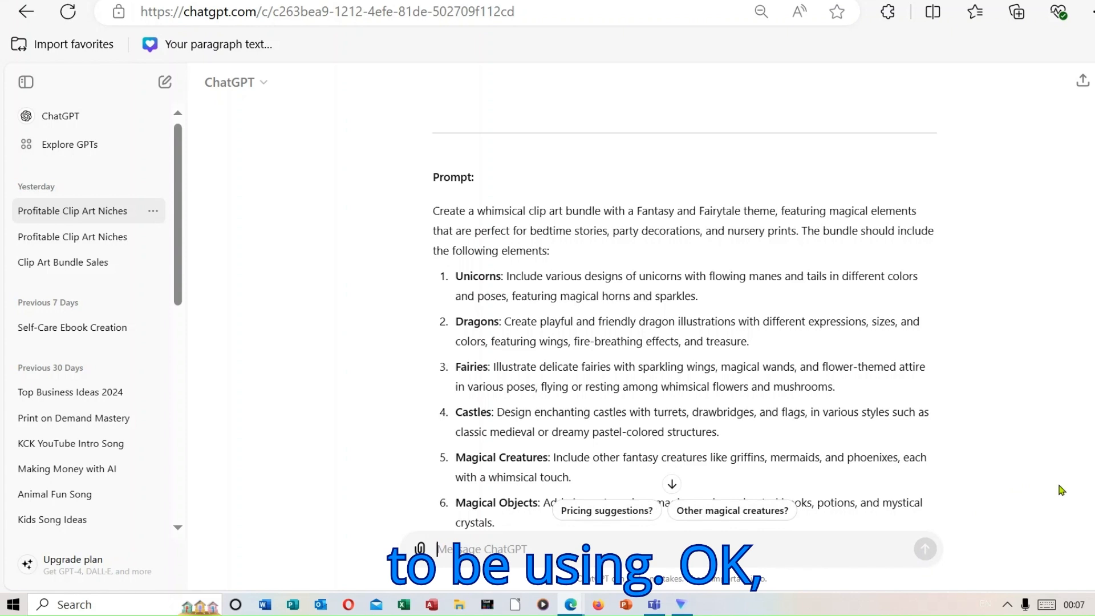
# Submit the request "create me 10 Ai image generation prompts for unicorns and dragons for a bedtime story to generate clip art bundle"
pyautogui.write('create me 10 Ai image generation prompts for unicorns and dragons for a bedtime story to generate clip art bundle')
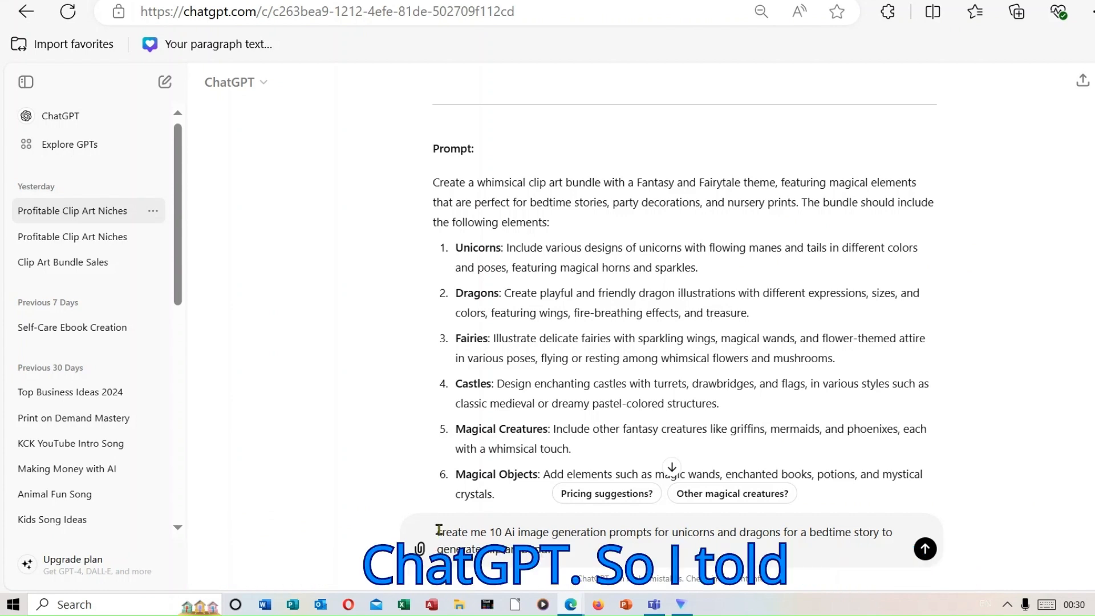
pyautogui.moveTo(438, 530); pyautogui.dragTo(530, 549)
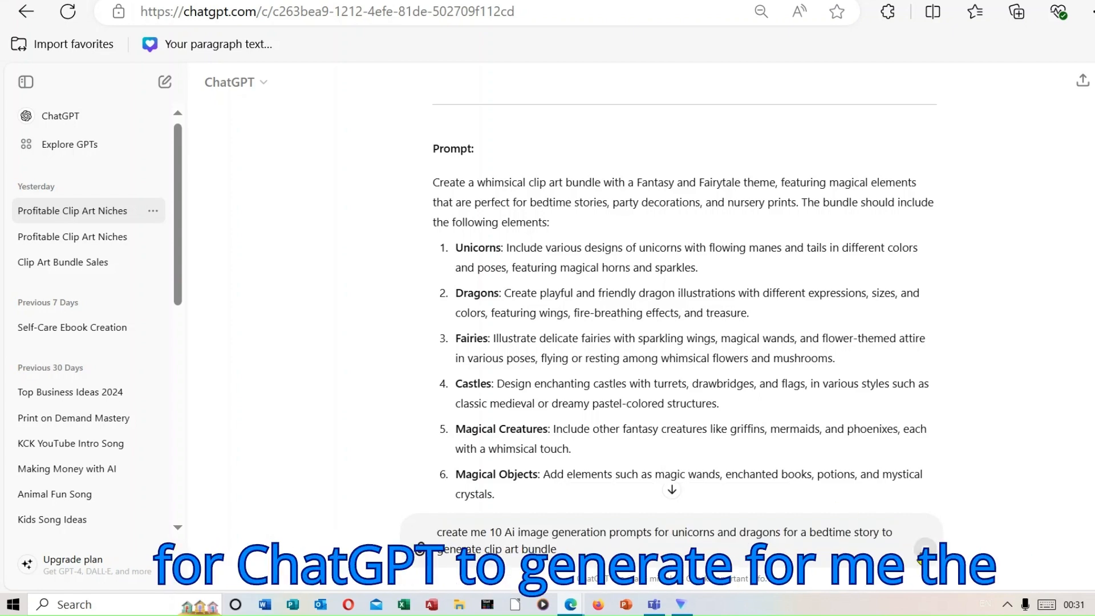
pyautogui.click(925, 550)
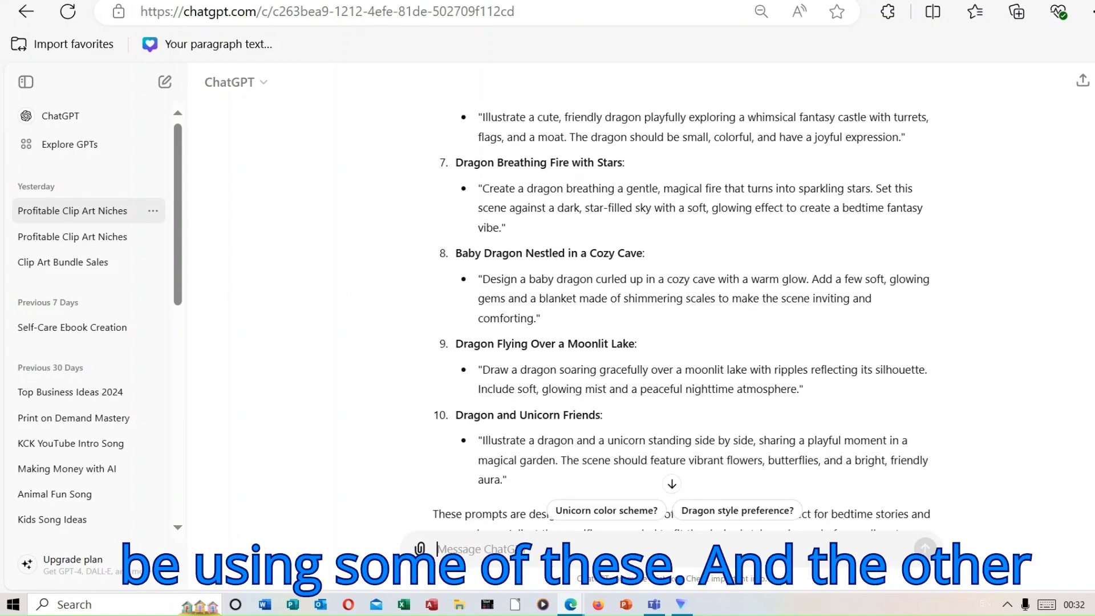
pyautogui.scroll(15, 685, 314)
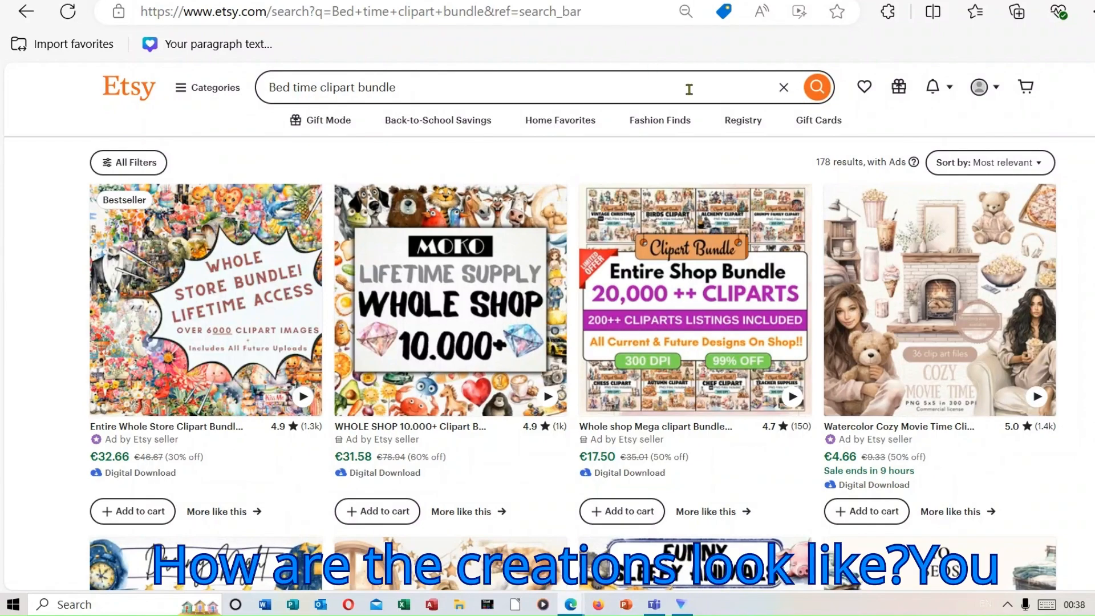
# On Etsy, examine the designs and prices of the listings for "Bed time clipart bundle"
pyautogui.scroll(-7, 550, 326)
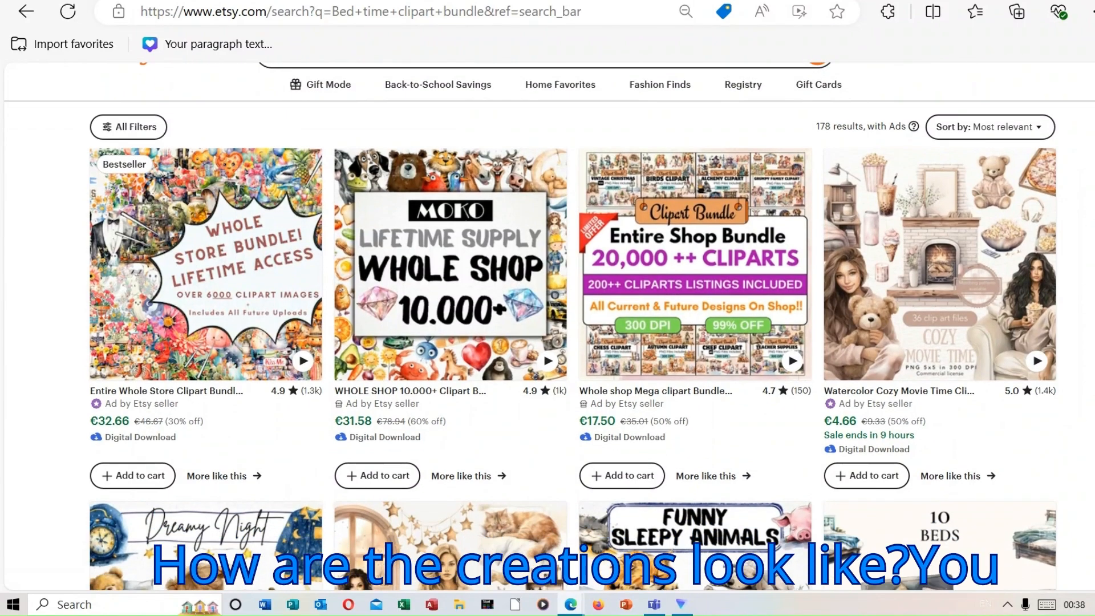
pyautogui.scroll(-18, 550, 325)
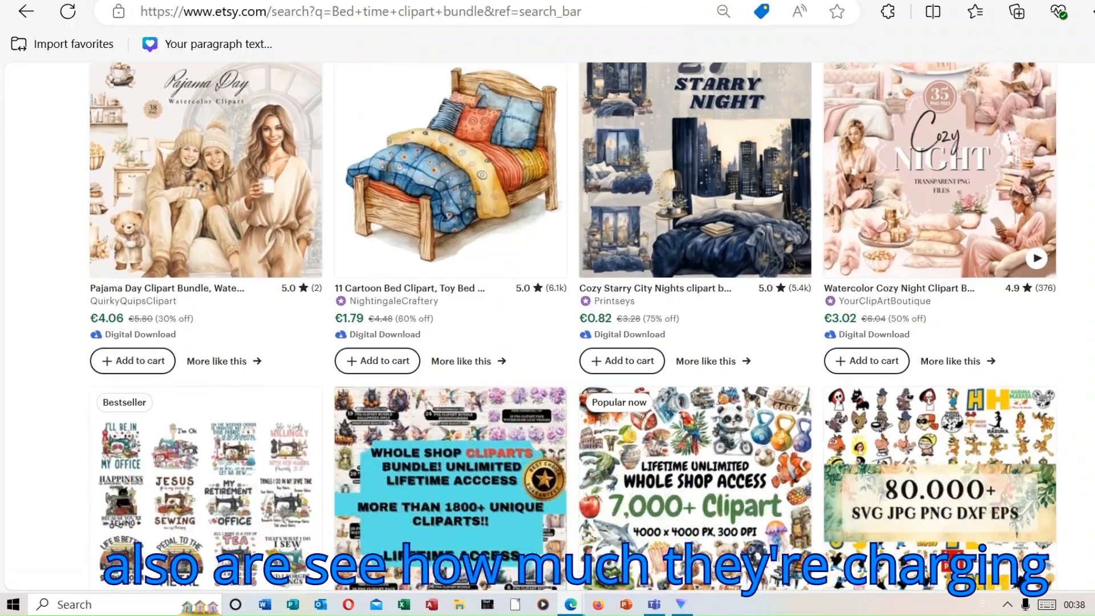
pyautogui.scroll(-3, 550, 326)
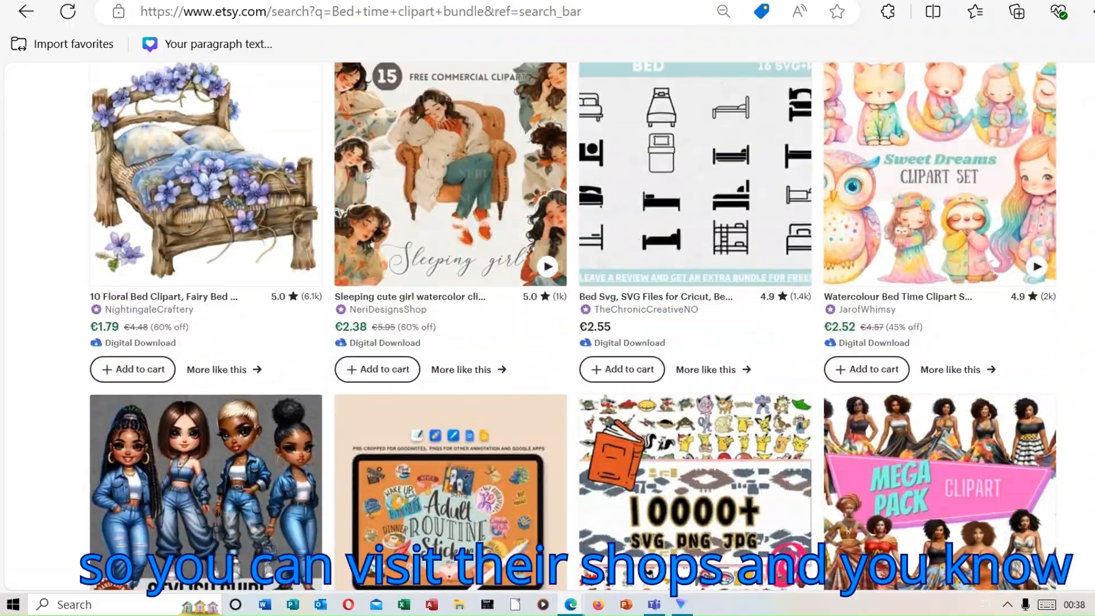
pyautogui.scroll(20, 550, 326)
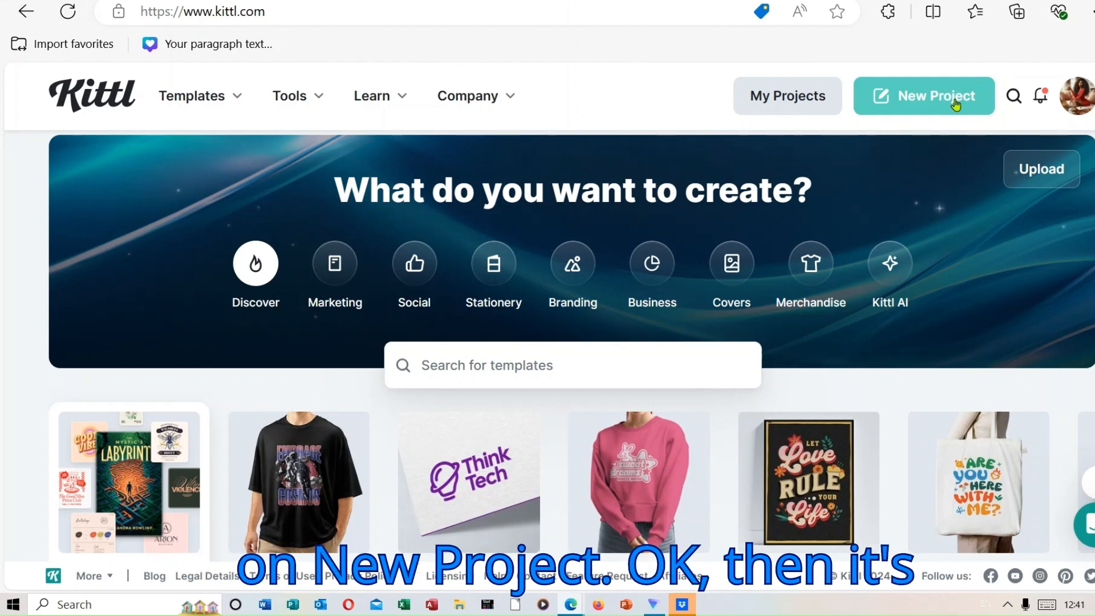
# In Kittl, create a new project with the Standard 1200 × 1200 px artboard and open the AI Image Generator
pyautogui.click(956, 105)
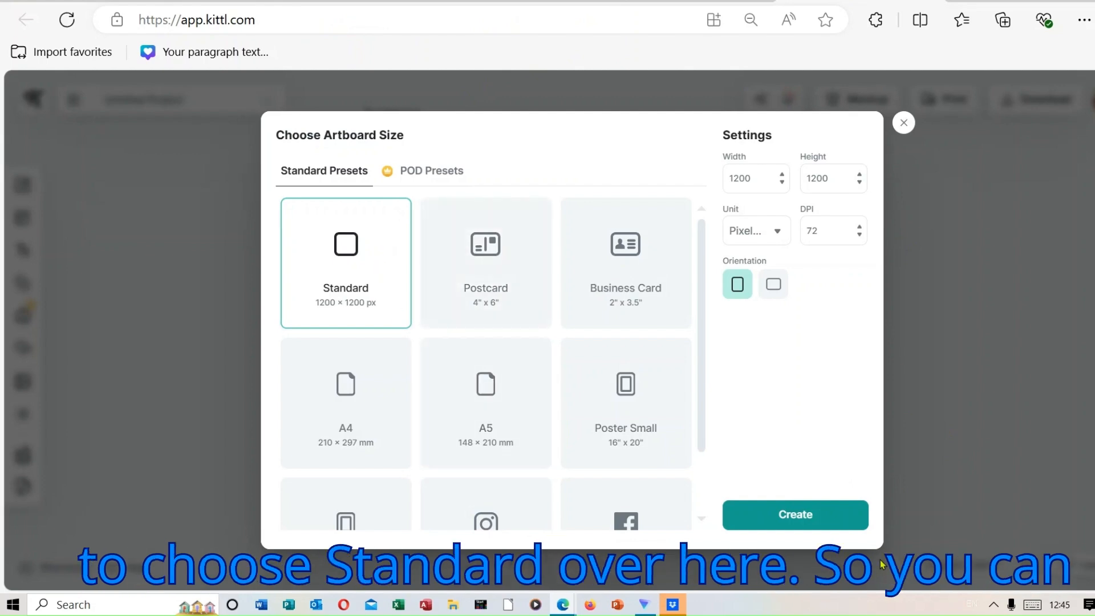
pyautogui.click(835, 518)
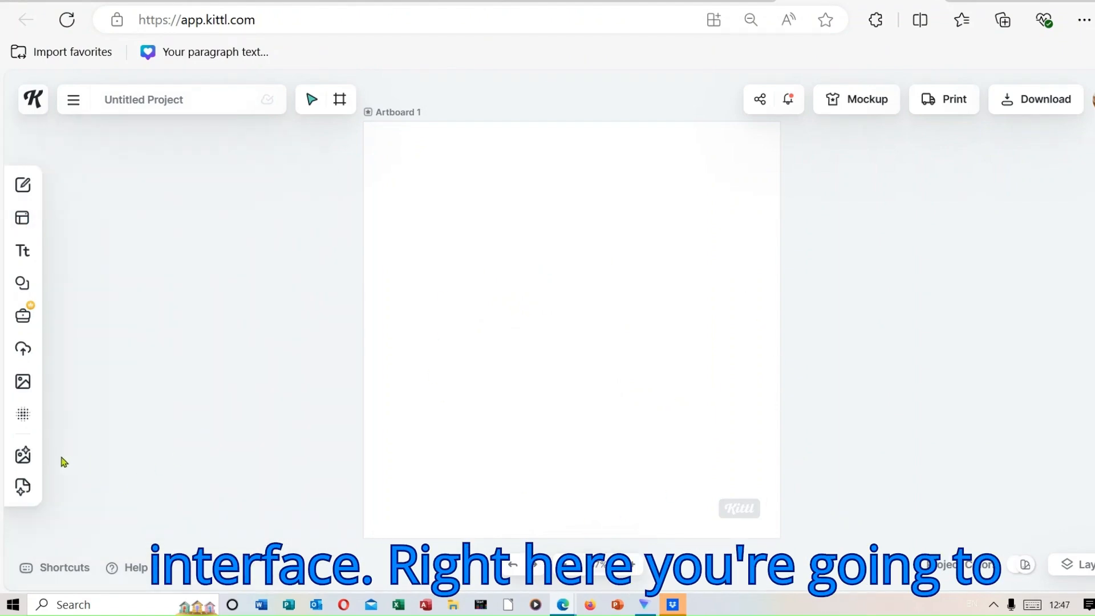
pyautogui.moveTo(28, 454)
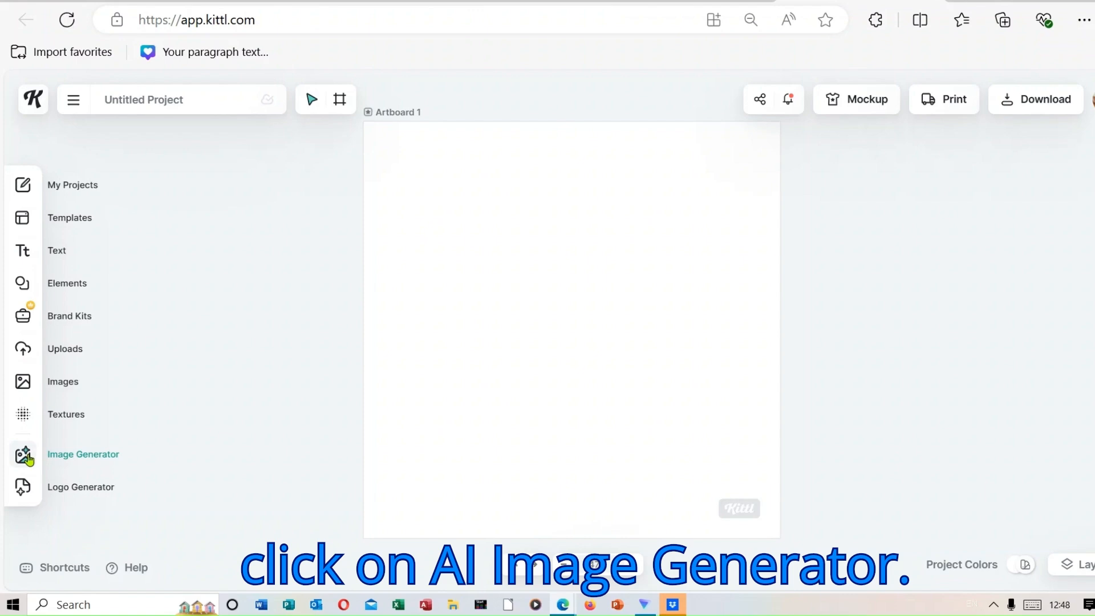
pyautogui.click(24, 456)
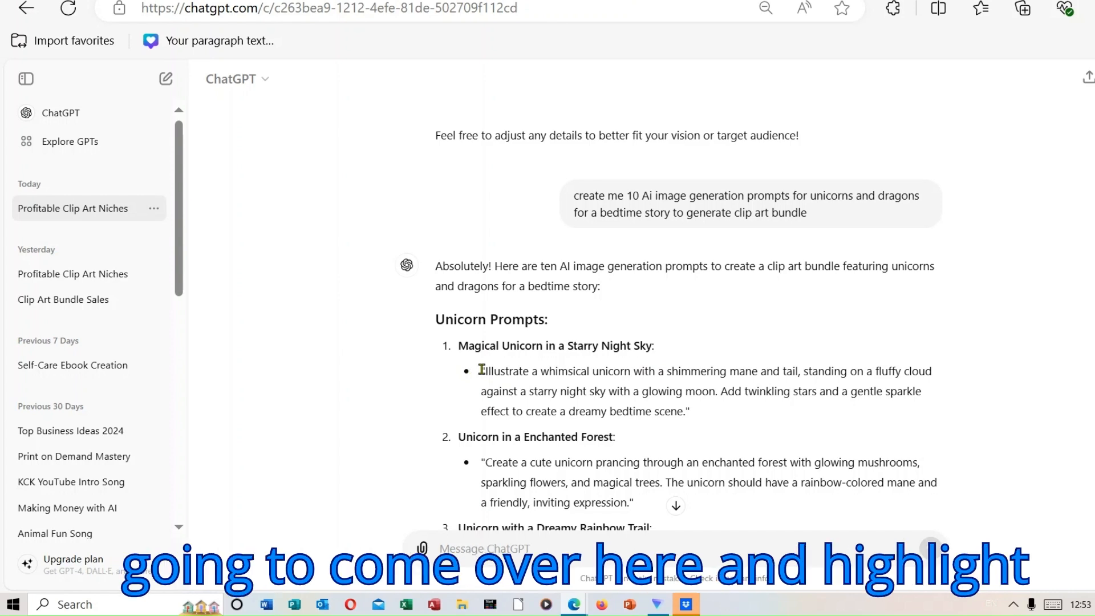
# Copy the "Magical Unicorn in a Starry Night Sky" prompt text from ChatGPT and paste it as the image description in Kittl's AI Image Generator
pyautogui.moveTo(481, 370); pyautogui.dragTo(699, 419)
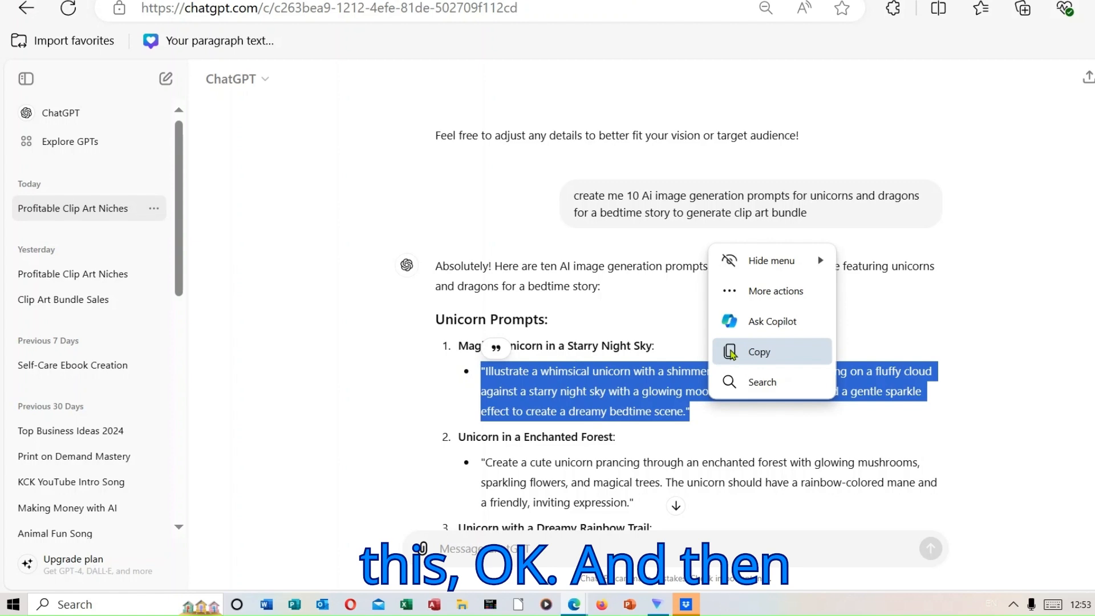
pyautogui.click(731, 354)
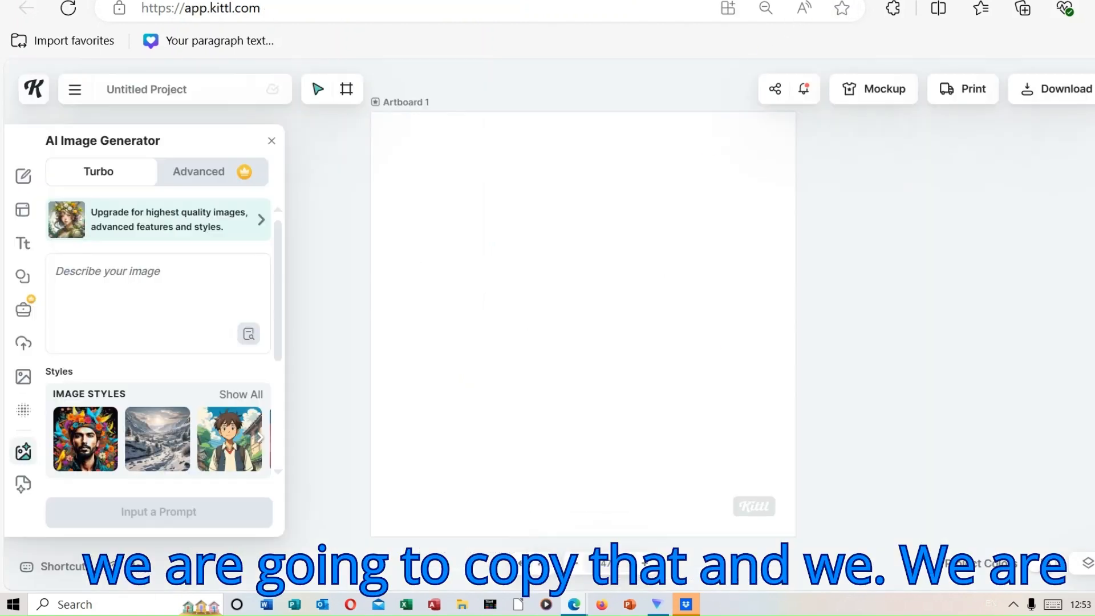
pyautogui.click(168, 272)
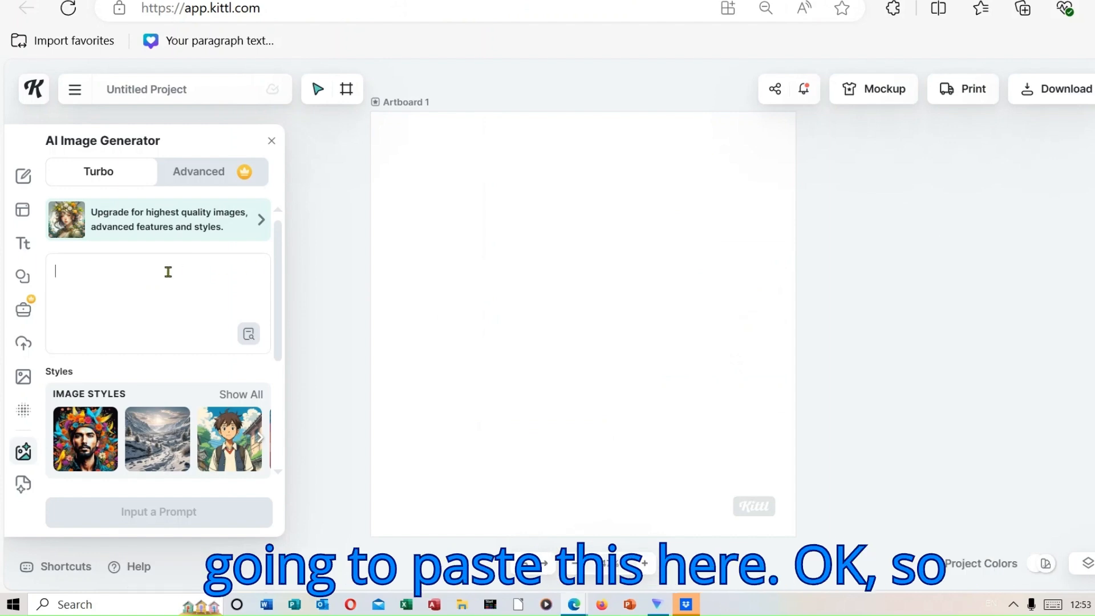
pyautogui.rightClick(168, 268)
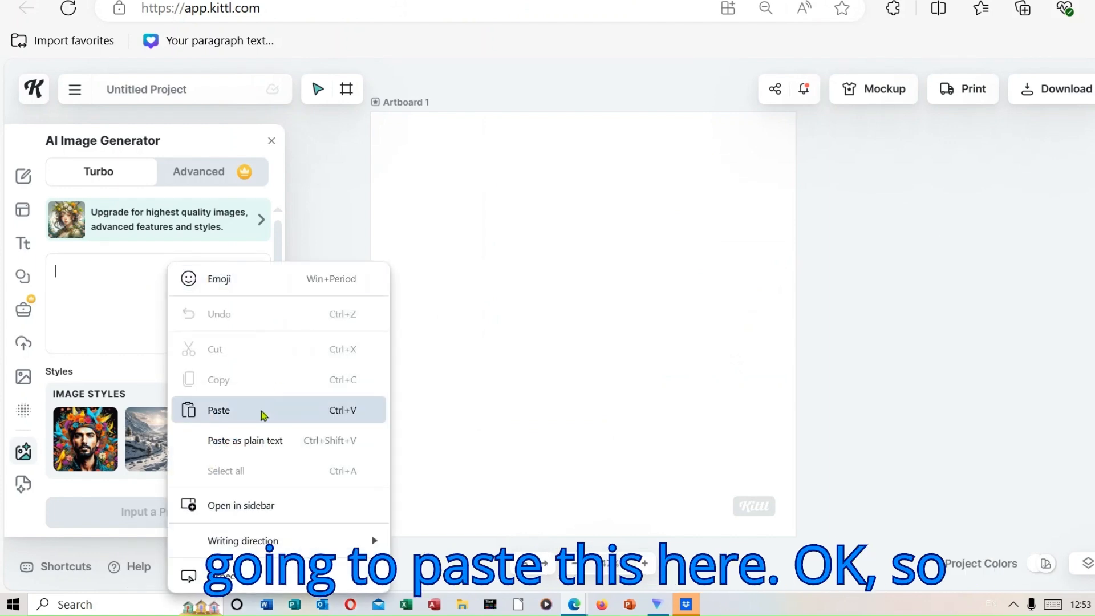
pyautogui.click(263, 411)
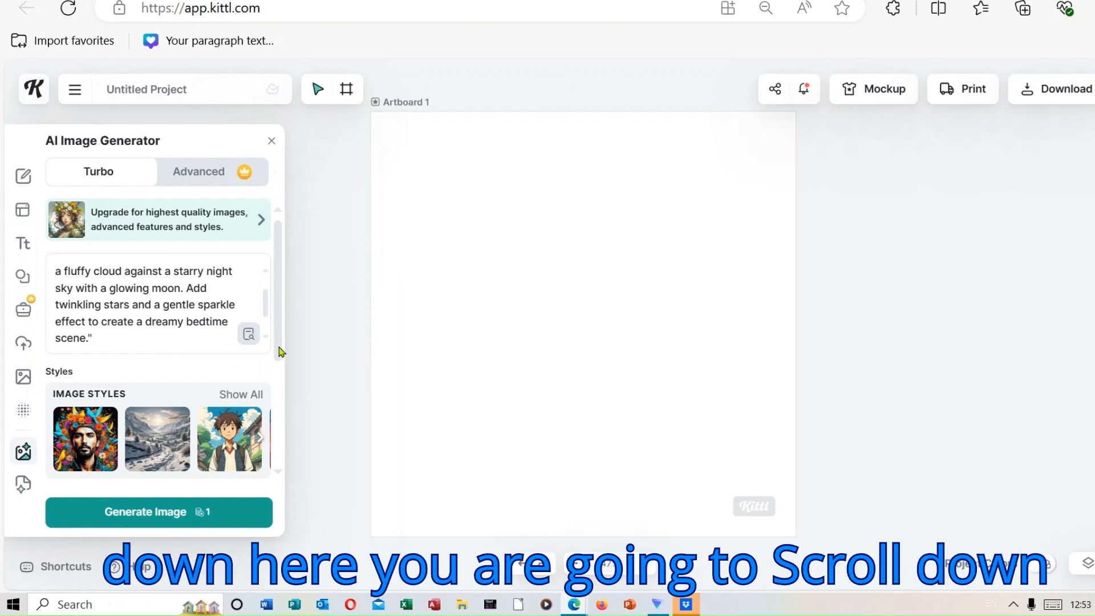
# Choose the Nursery Art clipart style for the starry-night unicorn prompt and generate the image
pyautogui.moveTo(281, 351); pyautogui.dragTo(296, 428)
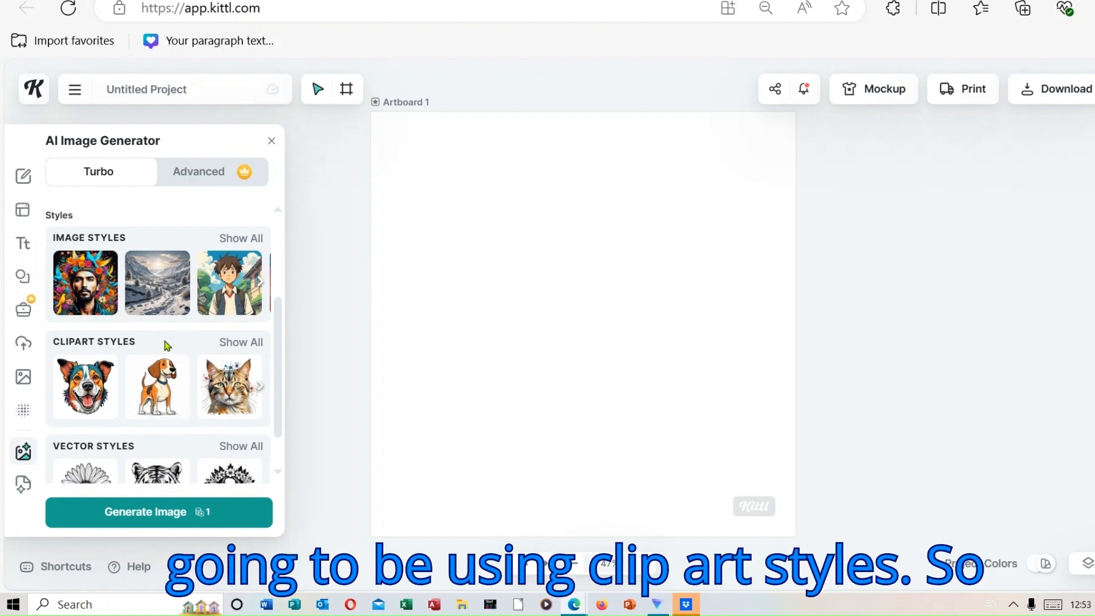
pyautogui.click(252, 346)
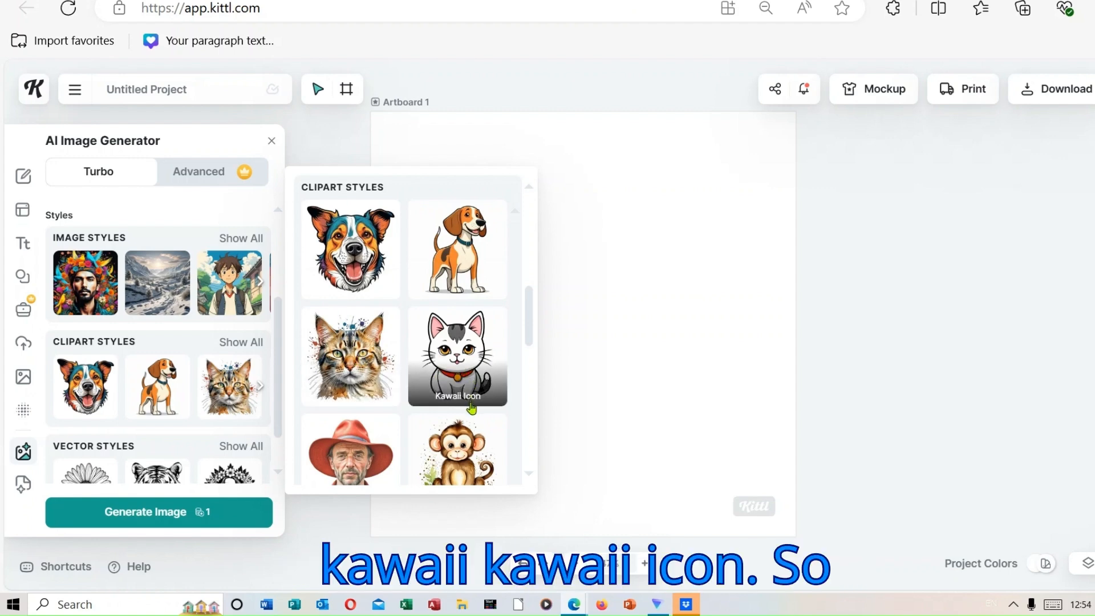
pyautogui.moveTo(532, 343); pyautogui.dragTo(532, 375)
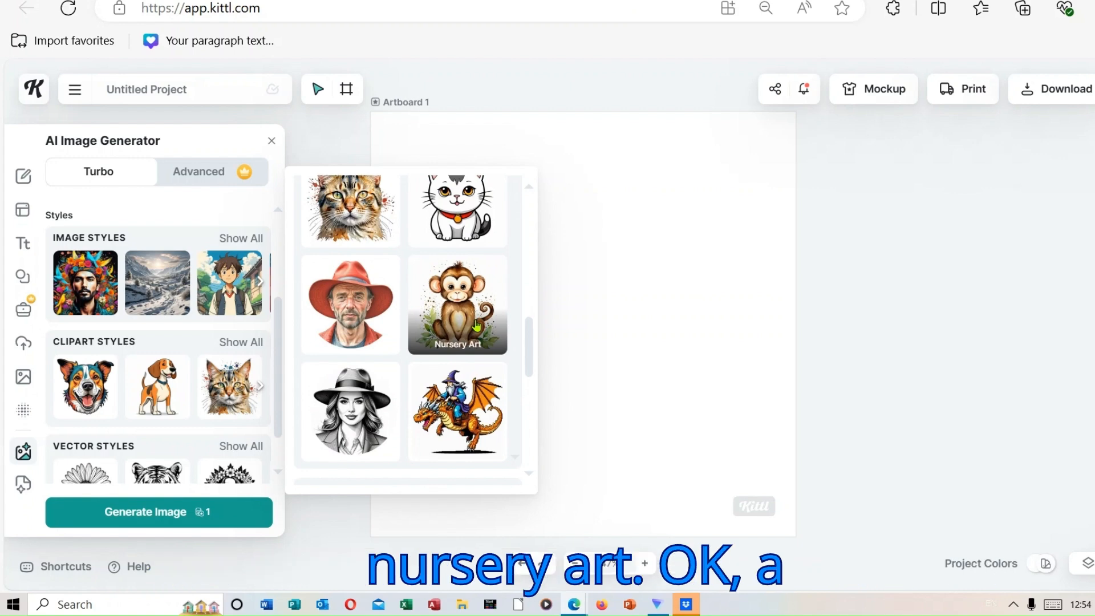
pyautogui.moveTo(530, 368)
pyautogui.mouseDown()
pyautogui.moveTo(536, 410)
pyautogui.moveTo(533, 381)
pyautogui.mouseUp()
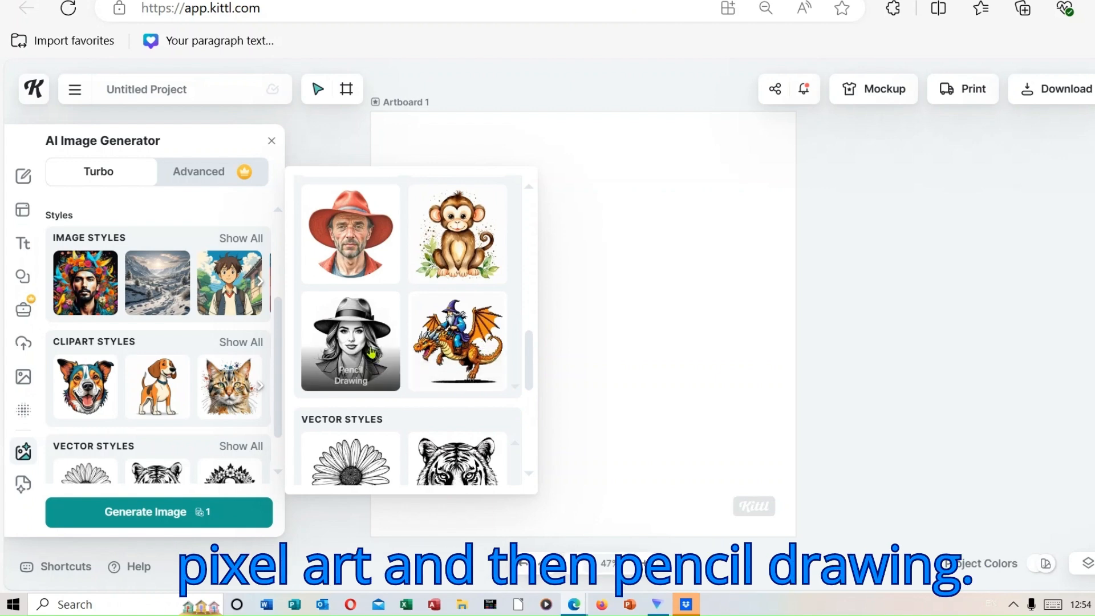
pyautogui.click(471, 245)
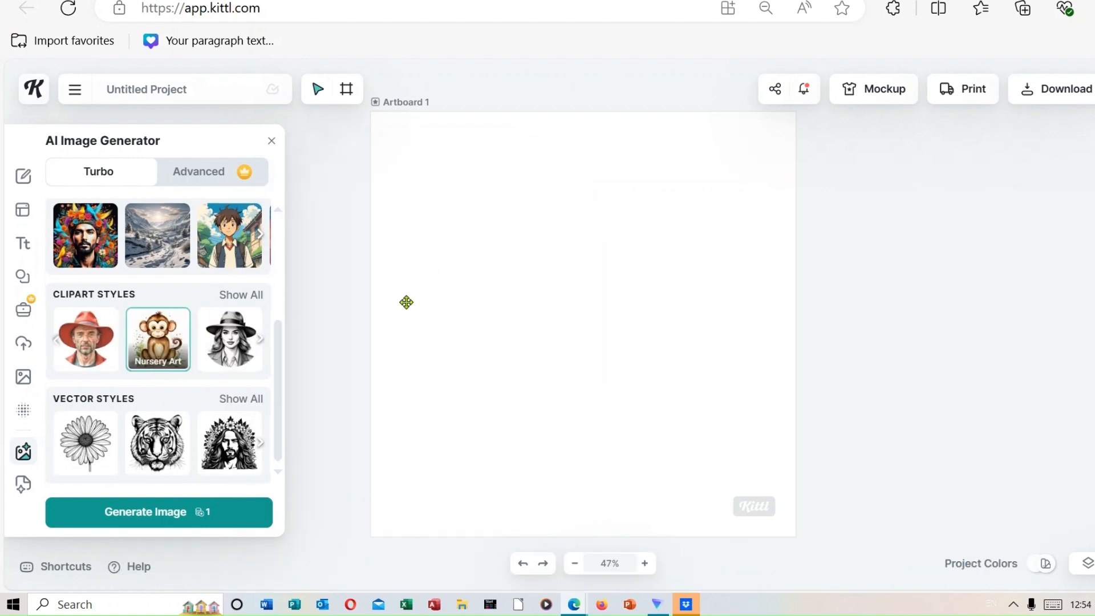
pyautogui.click(166, 521)
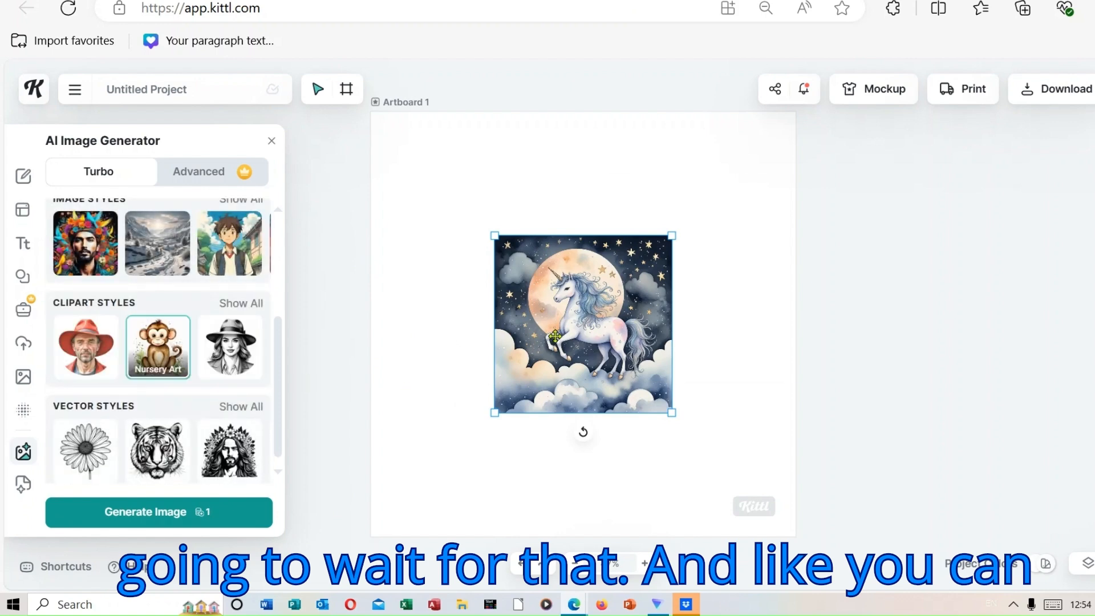
# Enlarge the generated unicorn image from its corners until it covers all of Artboard 1
pyautogui.click(555, 337)
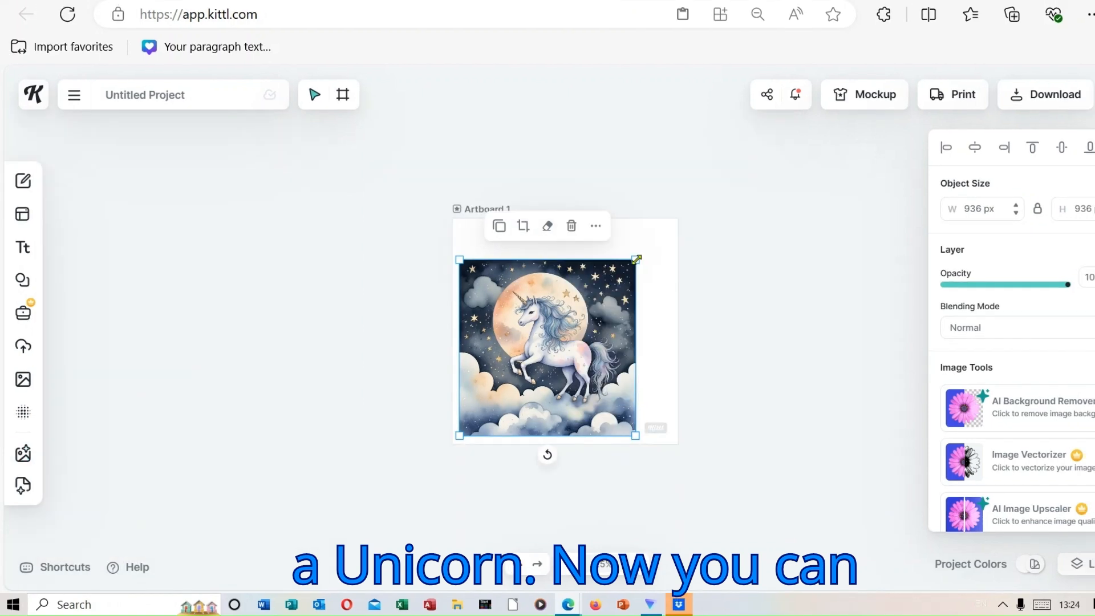
pyautogui.moveTo(636, 260); pyautogui.dragTo(679, 219)
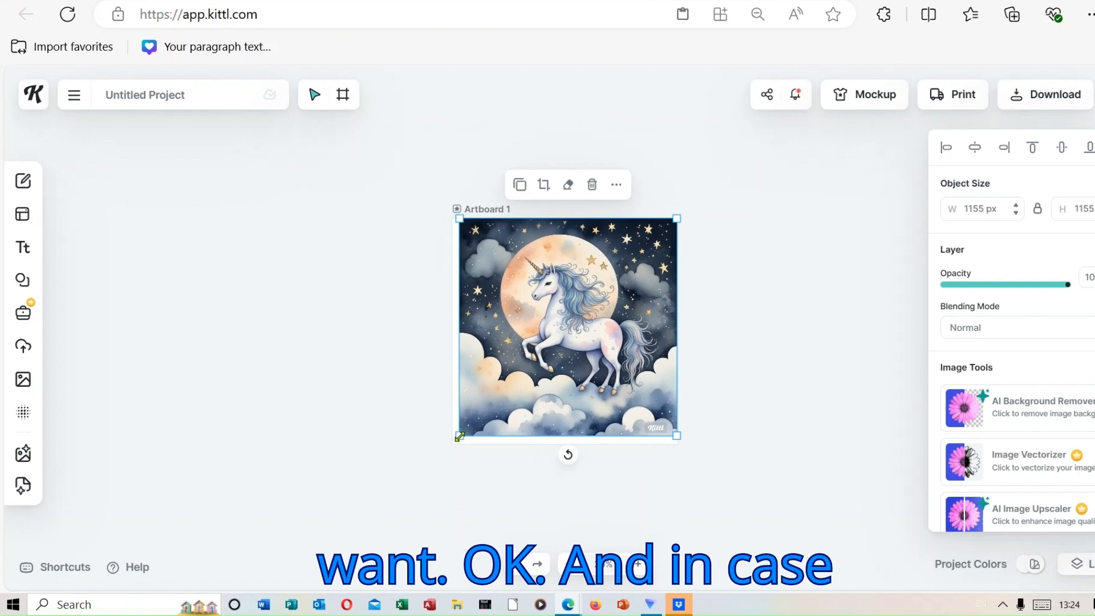
pyautogui.moveTo(460, 437); pyautogui.dragTo(449, 445)
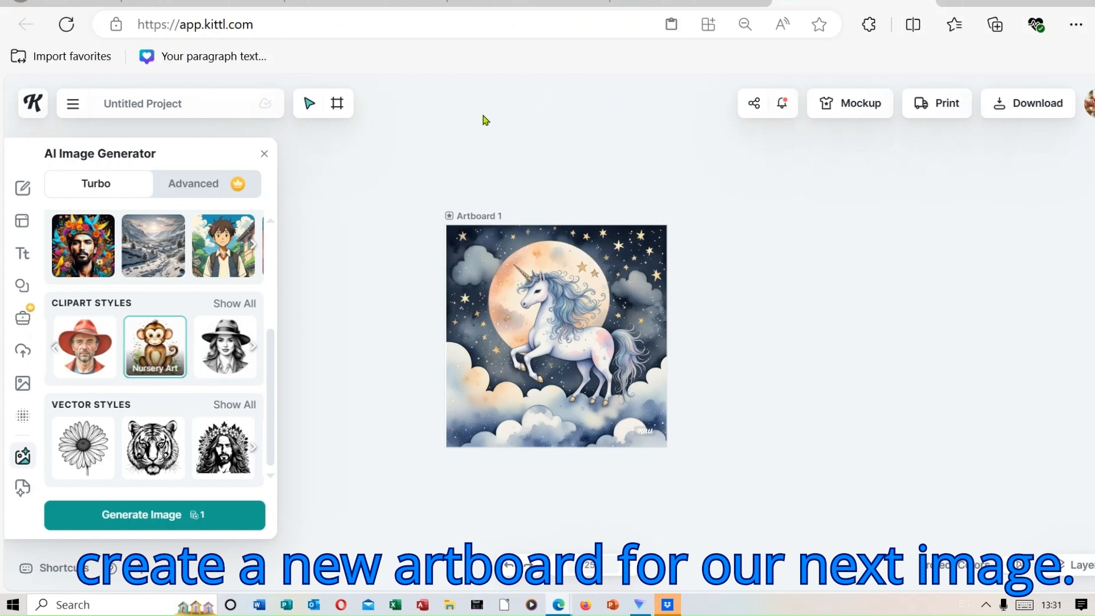
# Draw a new artboard beside Artboard 1 and set its size to Standard 1200 × 1200 px
pyautogui.click(337, 103)
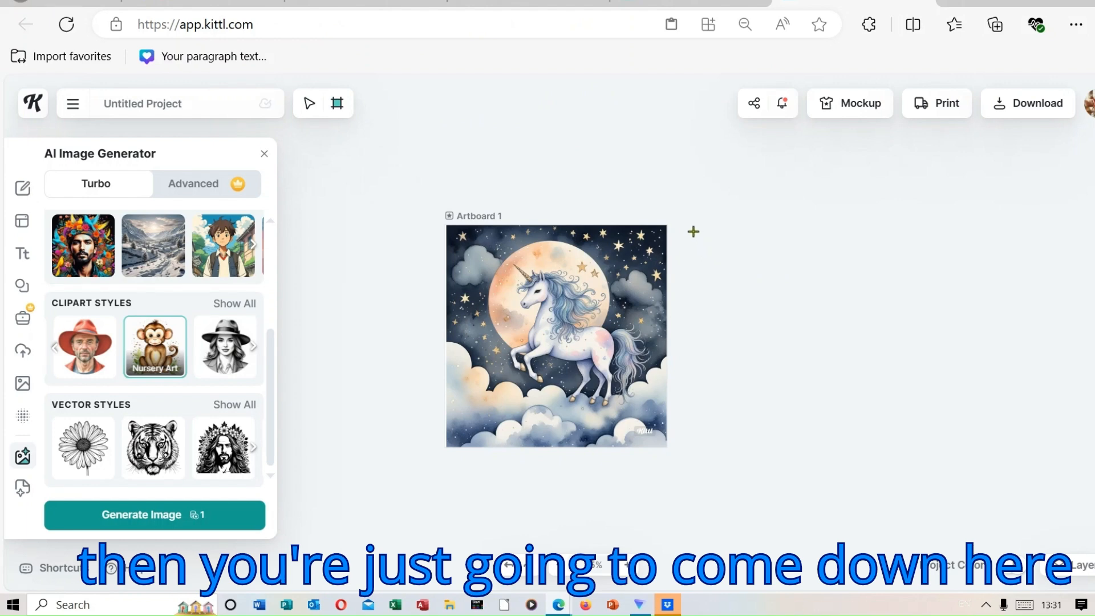
pyautogui.moveTo(693, 232); pyautogui.dragTo(930, 444)
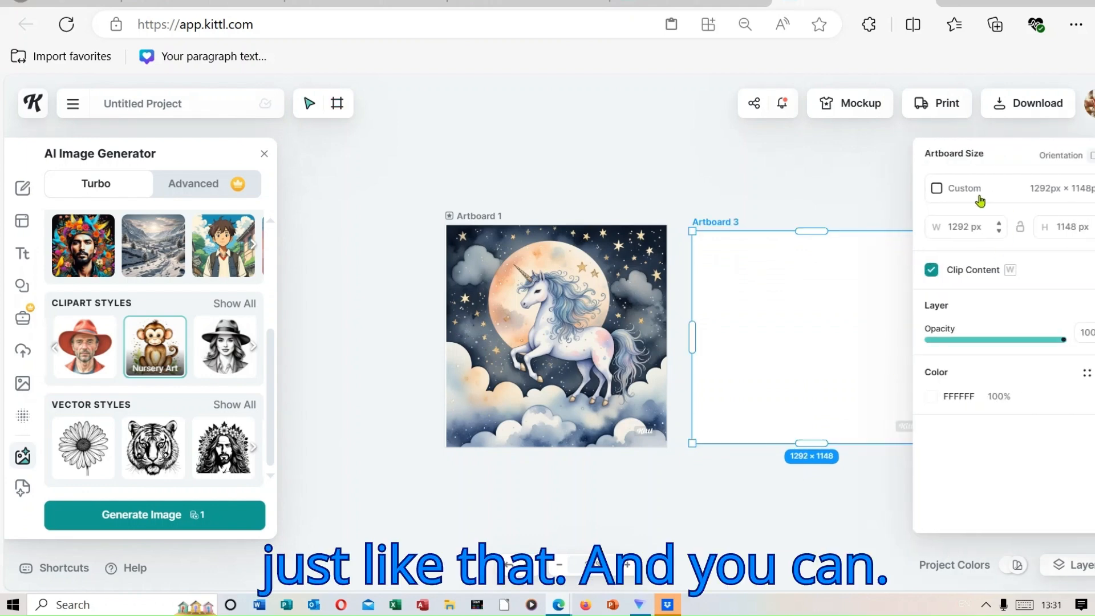
pyautogui.click(980, 194)
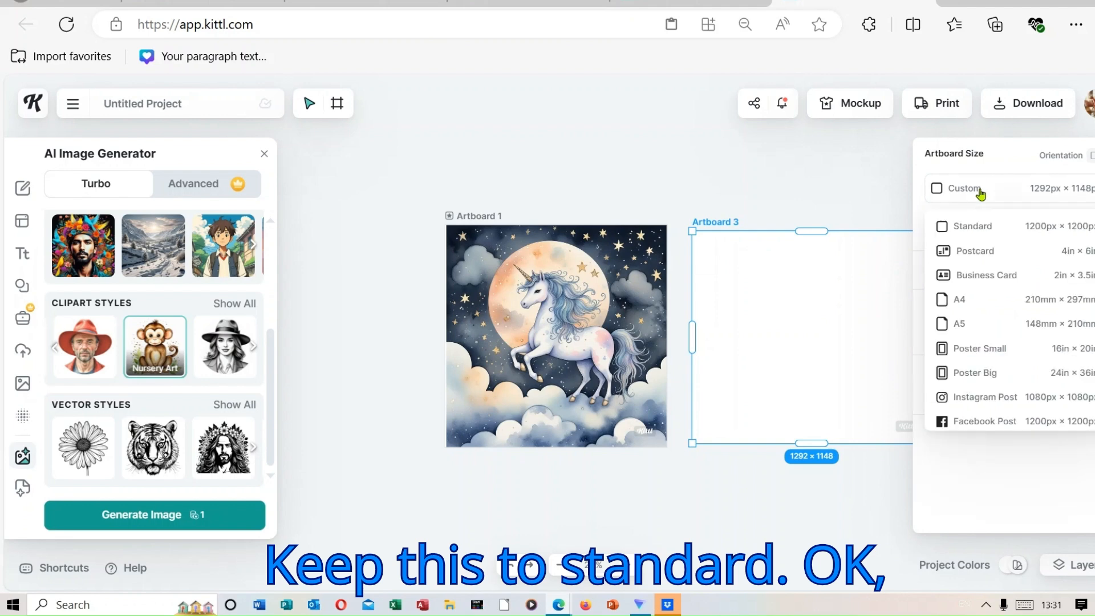
pyautogui.click(943, 227)
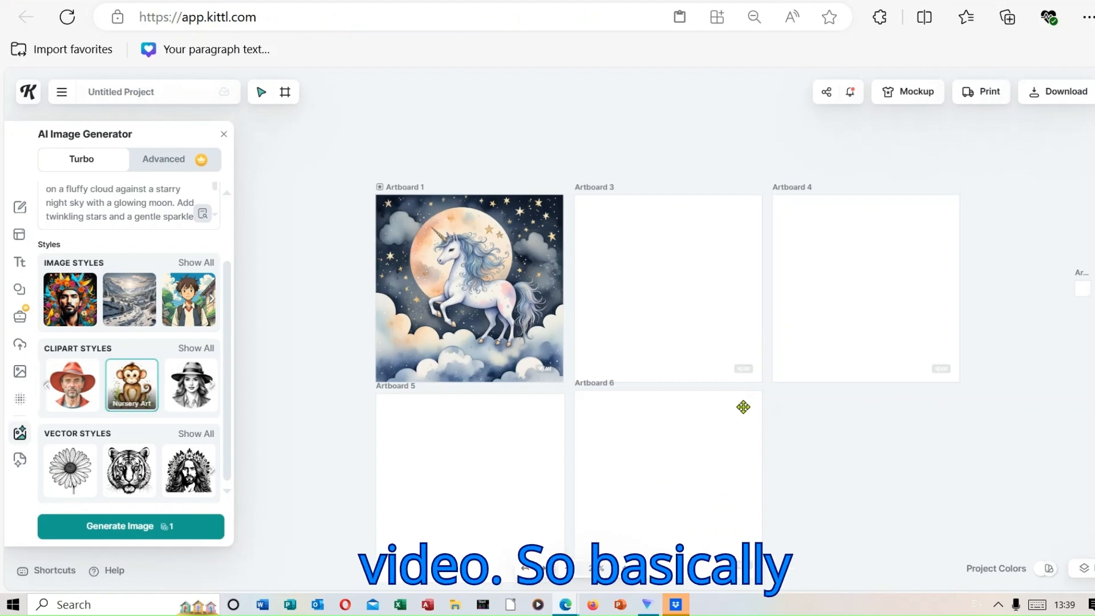
# Duplicate Artboard 6 by copy and paste, and place the copy beside it, directly beneath Artboard 4
pyautogui.click(698, 411)
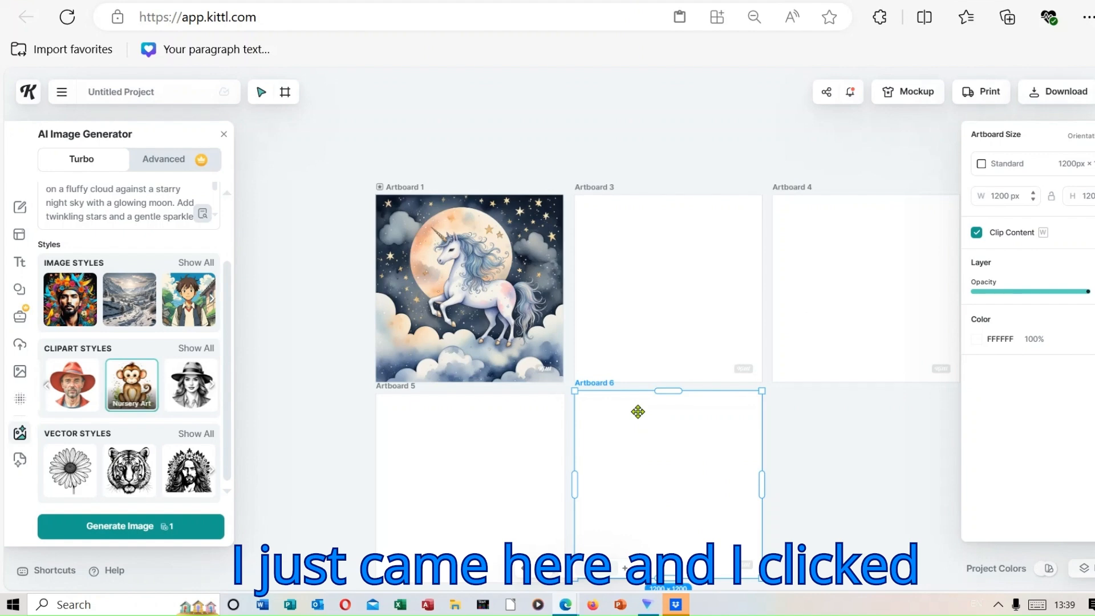
pyautogui.rightClick(638, 412)
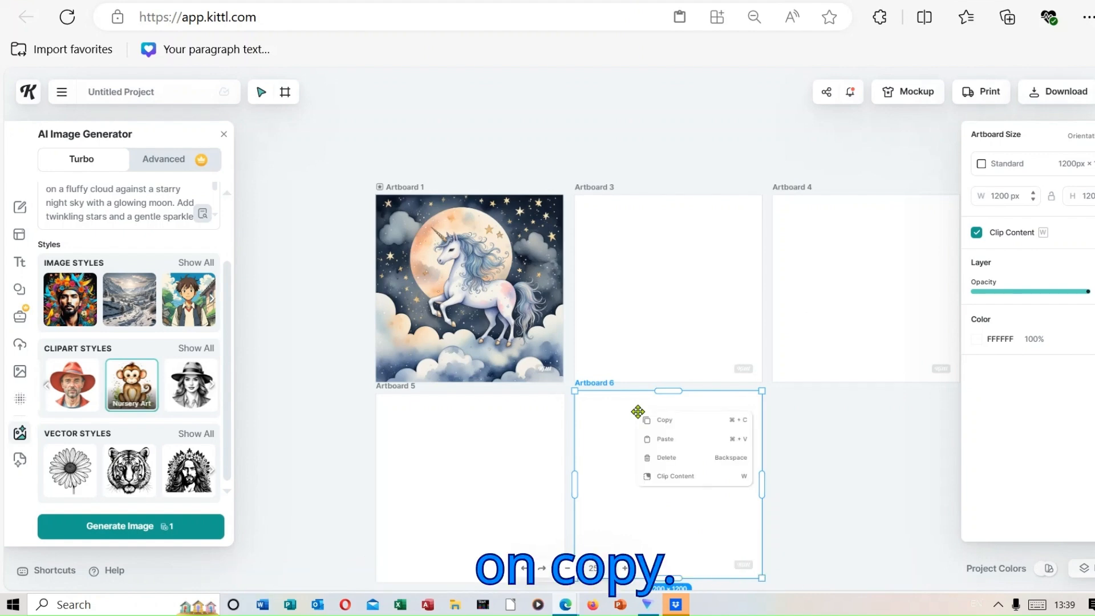
pyautogui.click(676, 428)
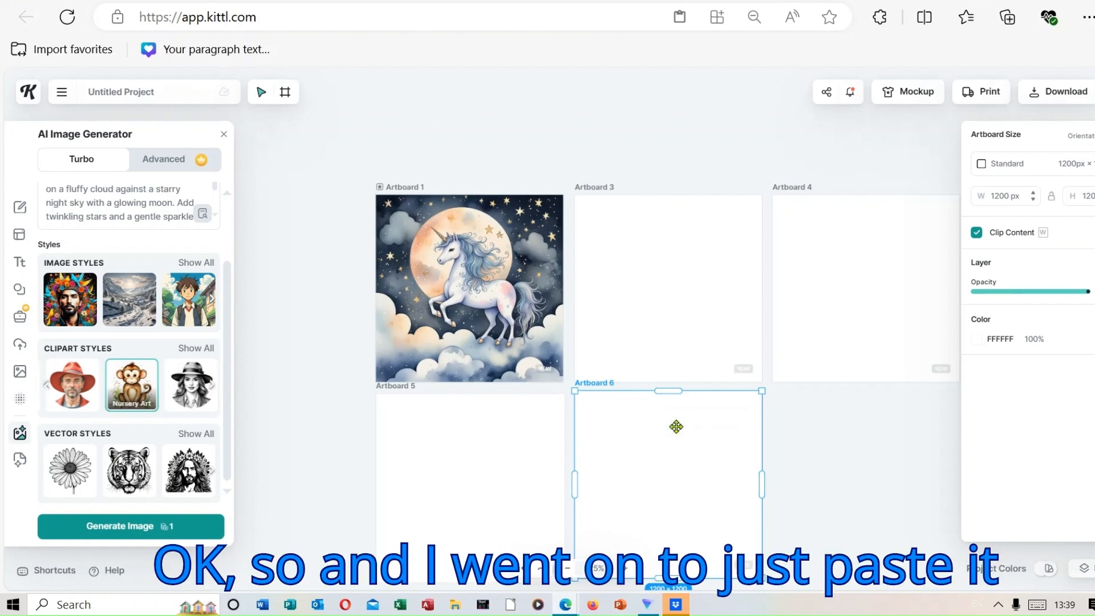
pyautogui.rightClick(855, 458)
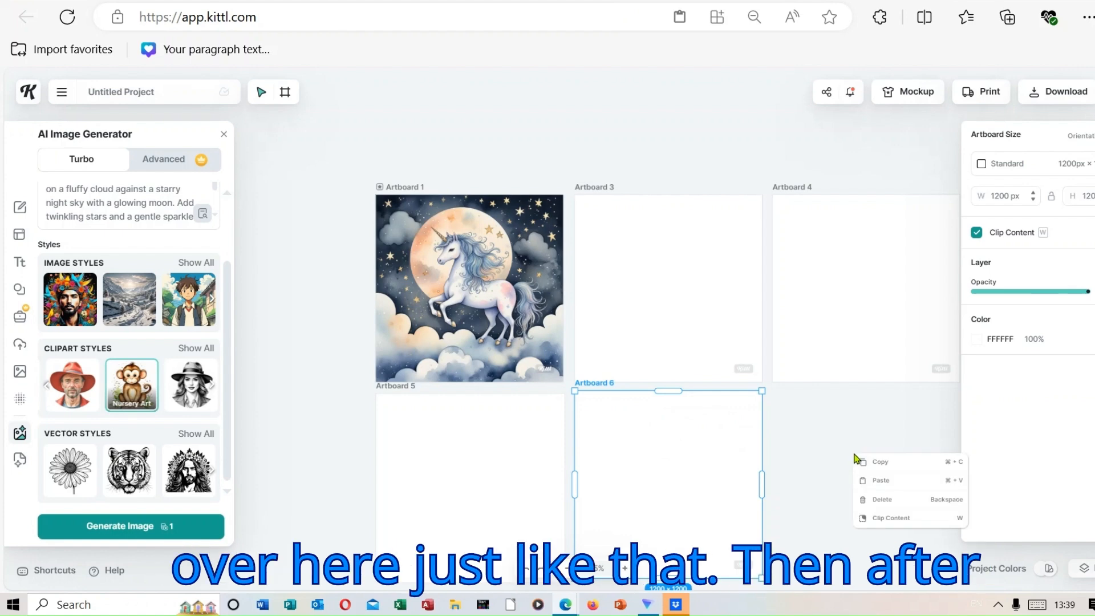
pyautogui.click(881, 481)
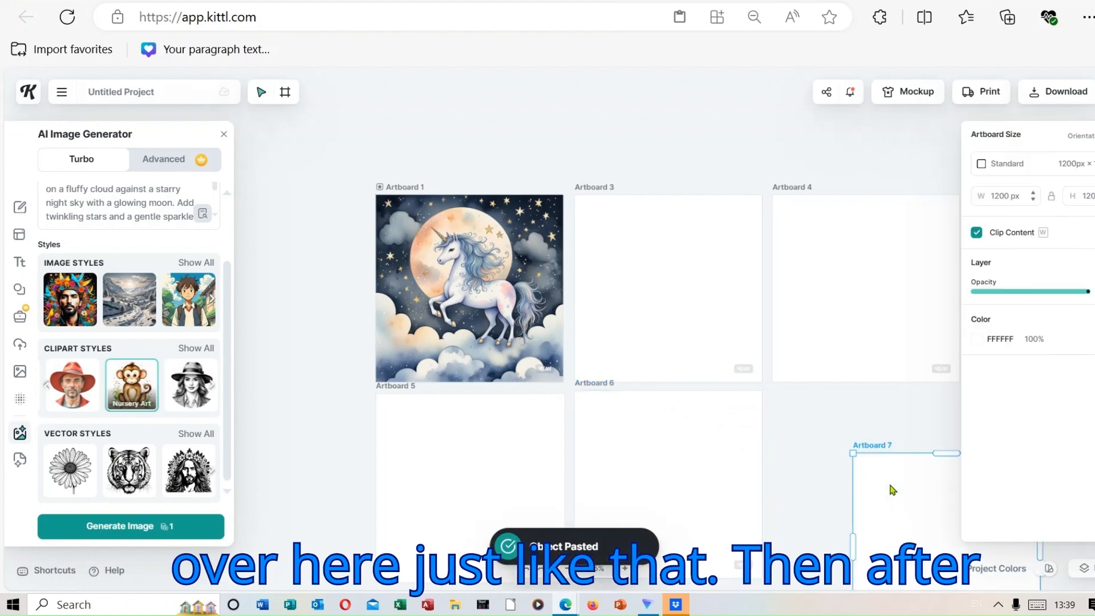
pyautogui.moveTo(860, 463); pyautogui.dragTo(814, 423)
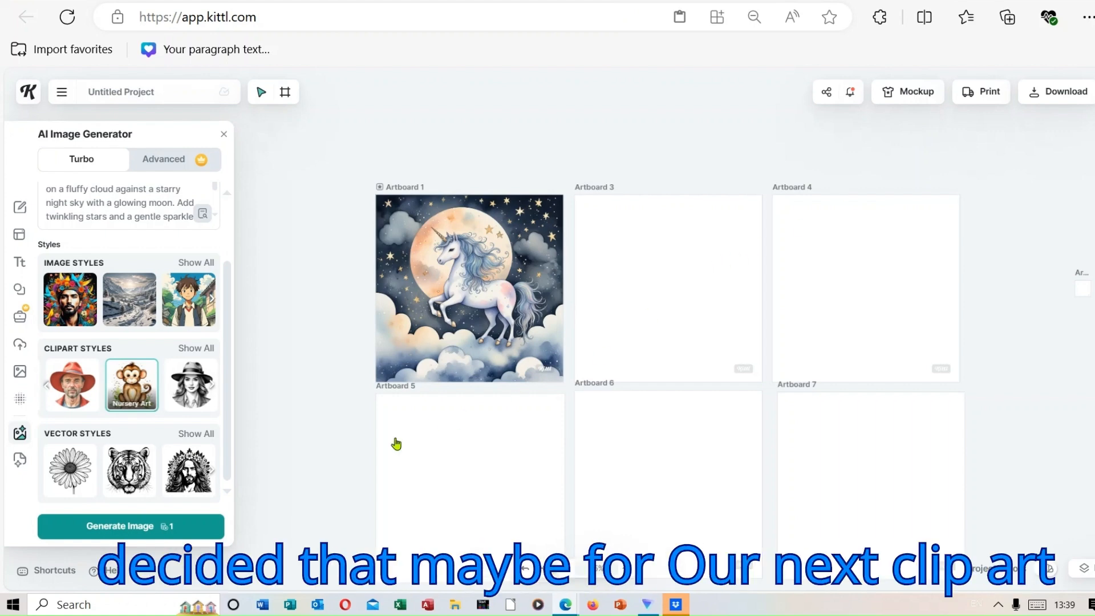
# Remove the entire starry-night unicorn prompt from the AI Image Generator's description
pyautogui.click(211, 357)
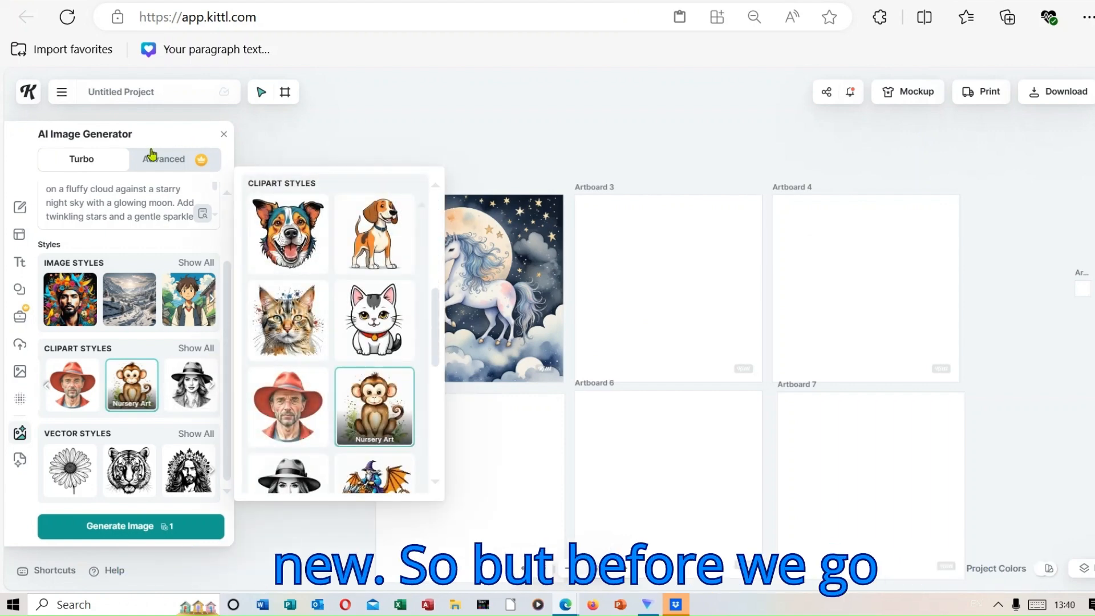
pyautogui.click(41, 183)
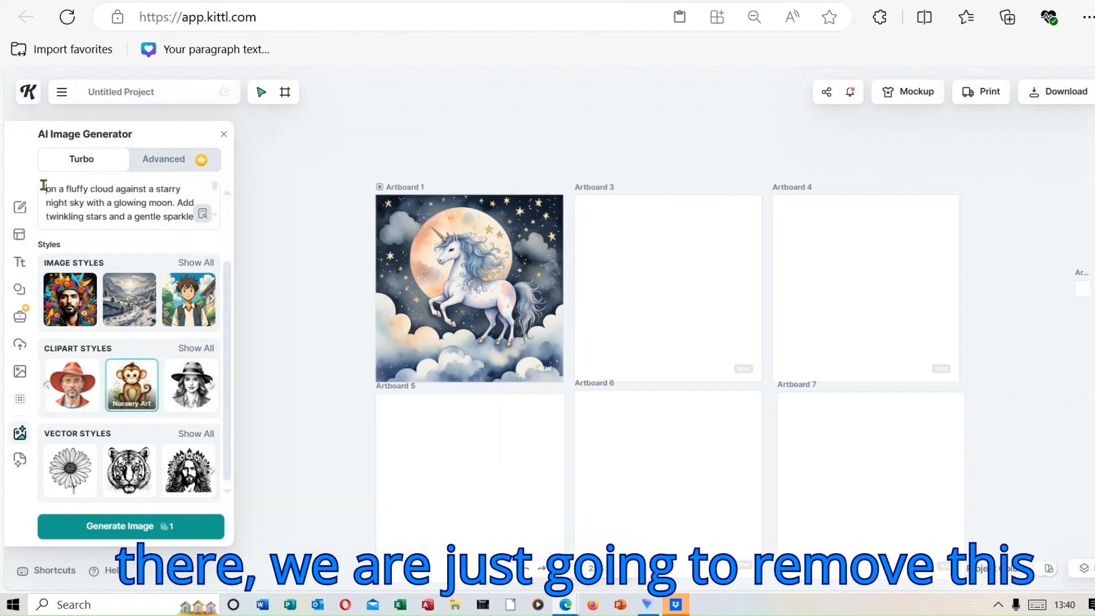
pyautogui.moveTo(41, 189); pyautogui.dragTo(202, 223)
pyautogui.press('BackSpace')
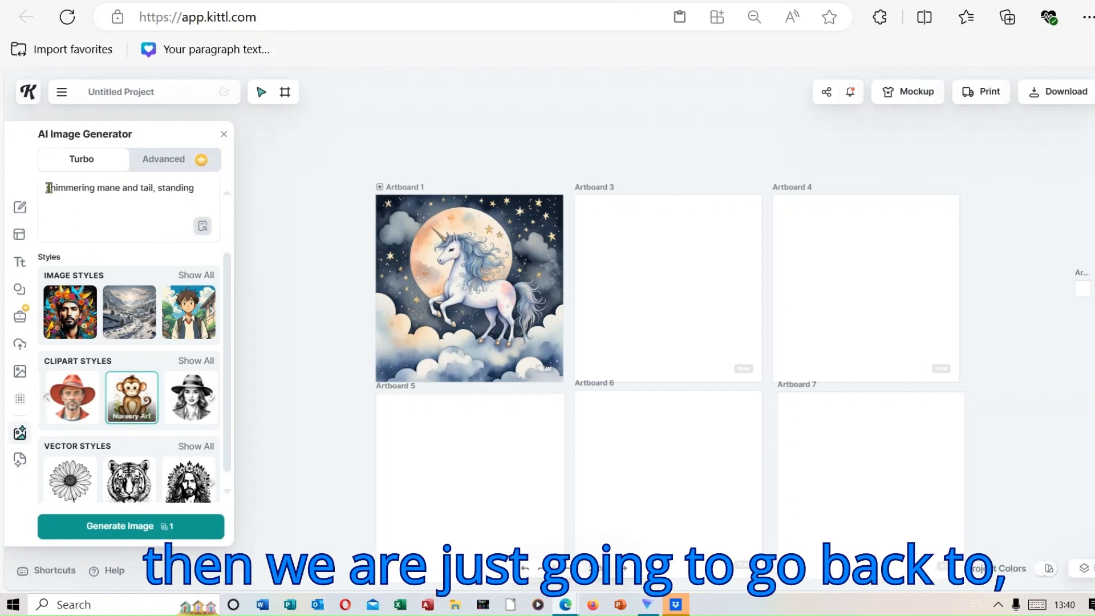
pyautogui.moveTo(49, 189); pyautogui.dragTo(217, 200)
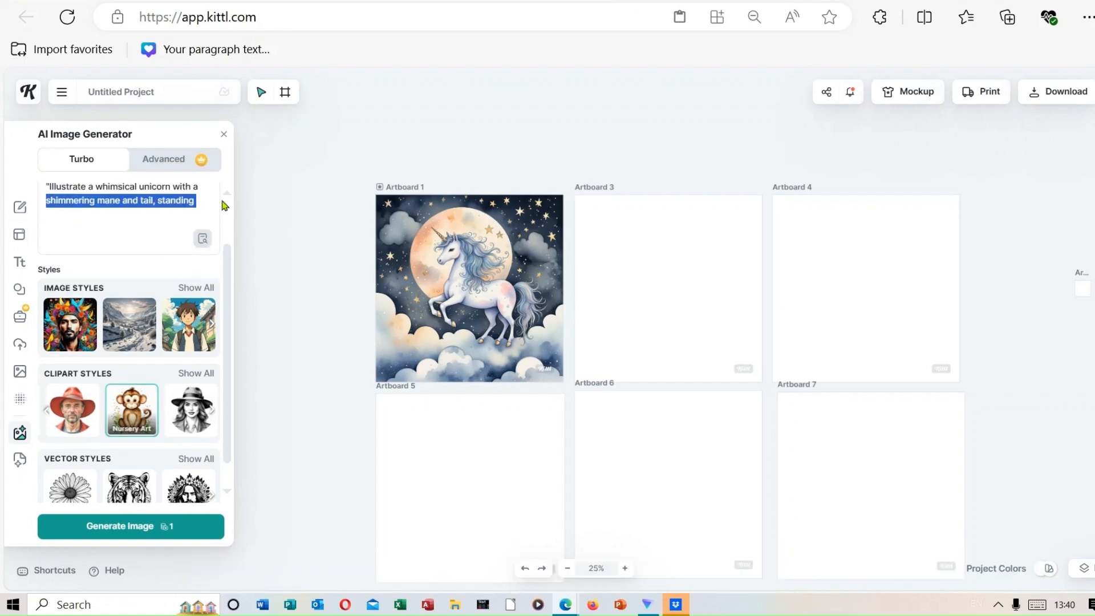
pyautogui.click(207, 192)
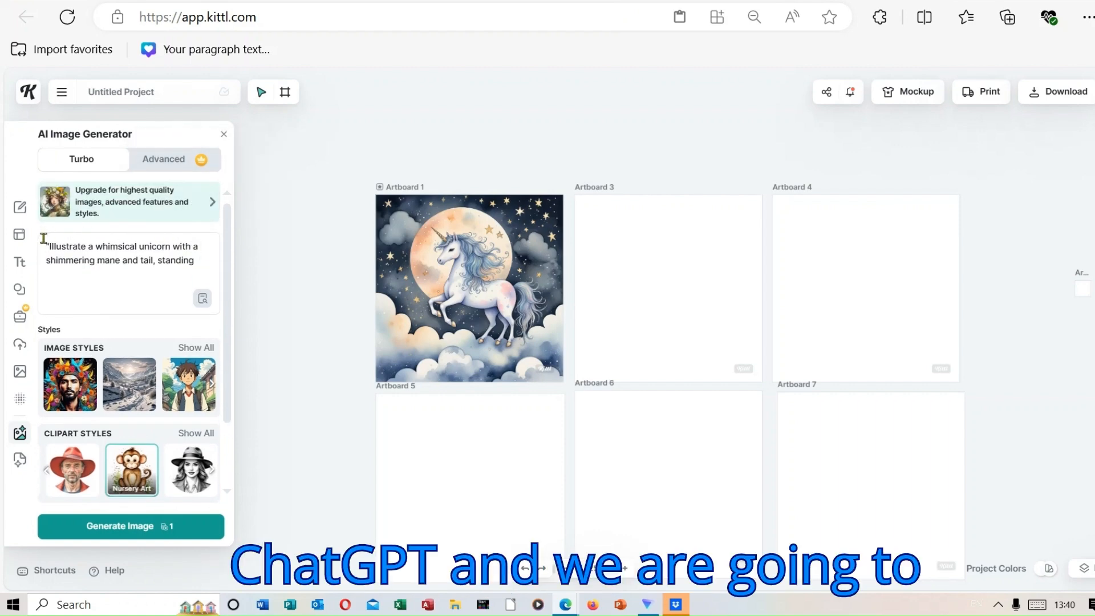
pyautogui.moveTo(46, 245); pyautogui.dragTo(223, 269)
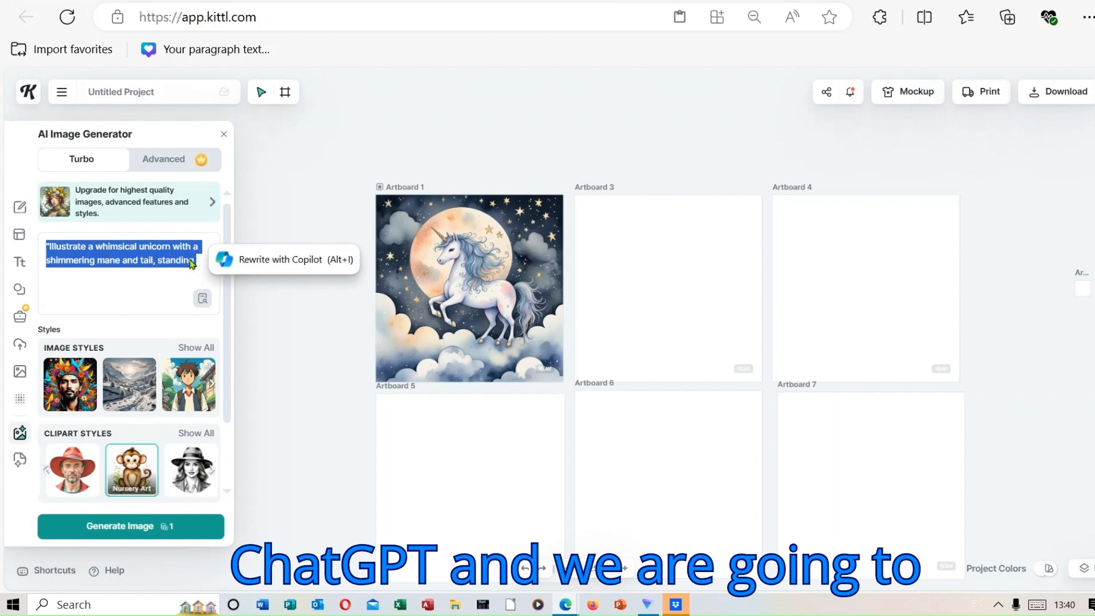
pyautogui.rightClick(135, 267)
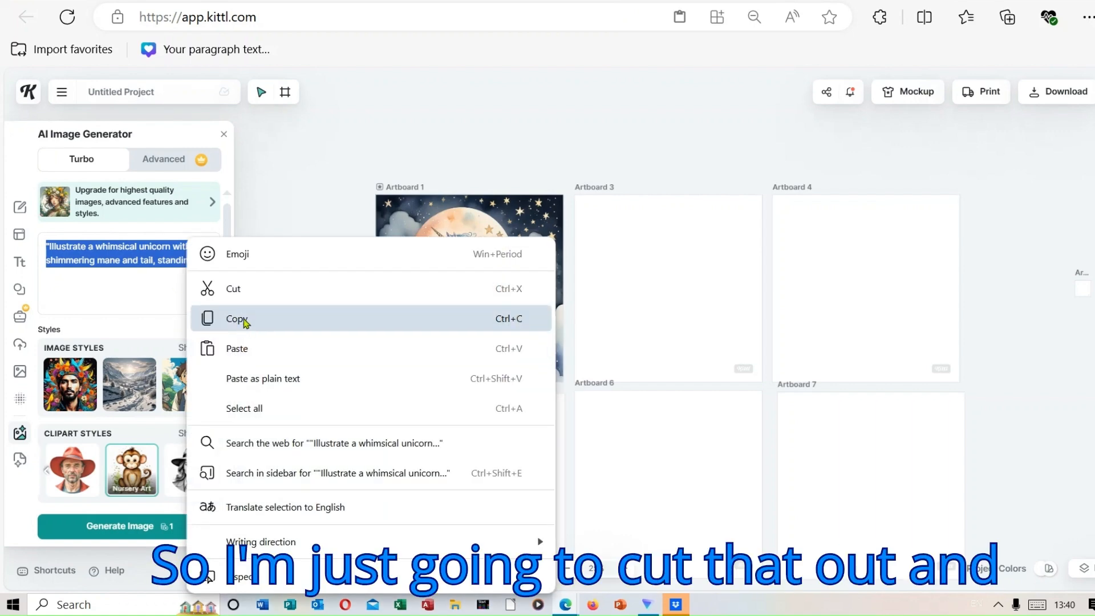
pyautogui.click(244, 290)
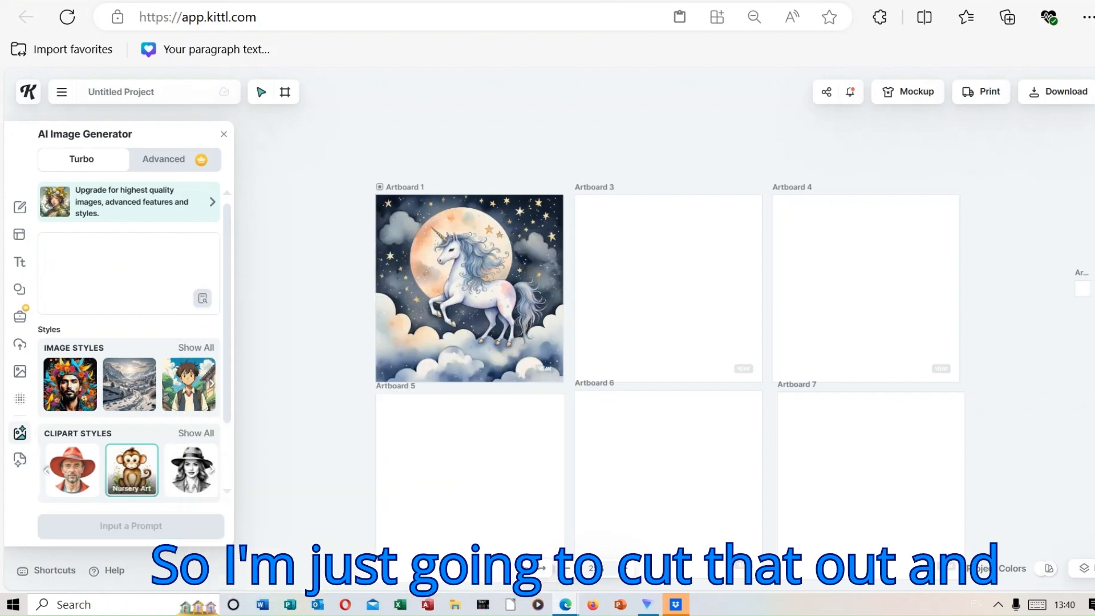
# Copy the "Unicorn in a Enchanted Forest" prompt text from ChatGPT and paste it as the image description in Kittl
pyautogui.click(171, 1)
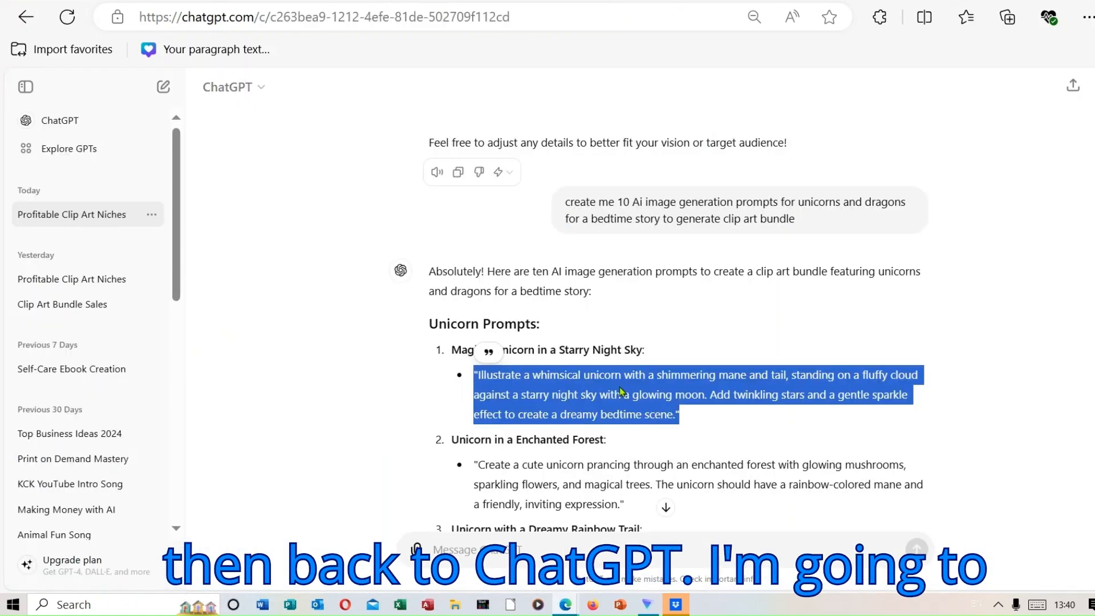
pyautogui.click(469, 467)
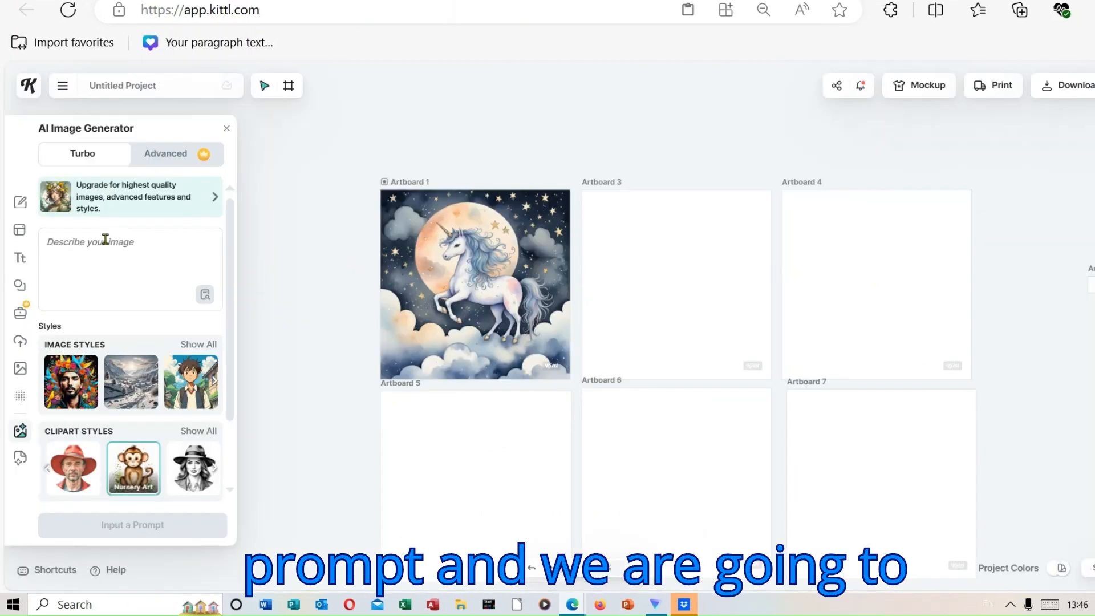
pyautogui.click(105, 240)
pyautogui.rightClick(105, 240)
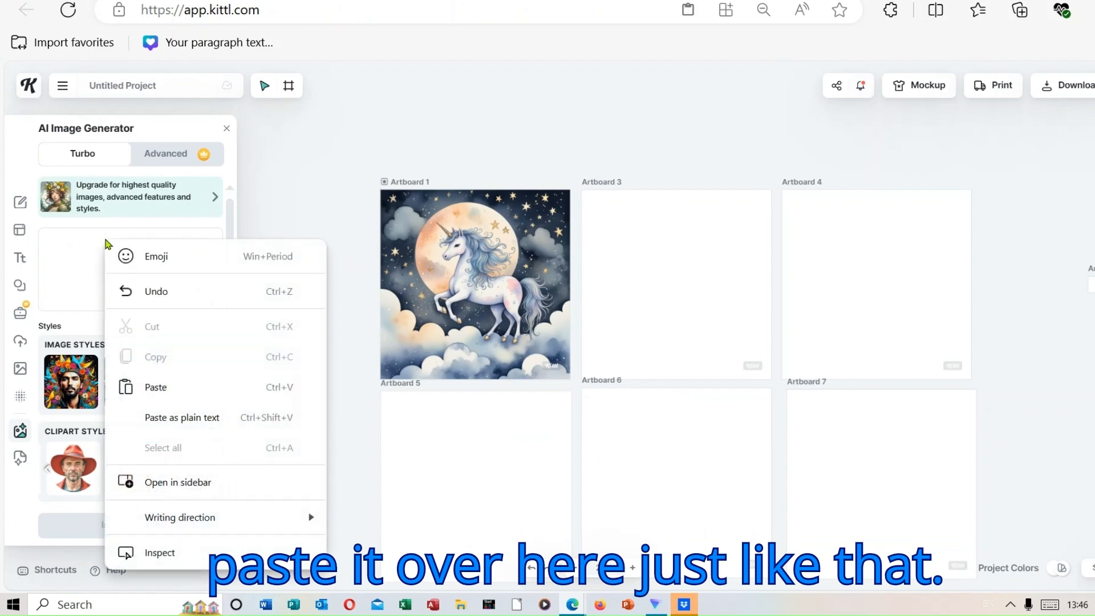
pyautogui.click(153, 387)
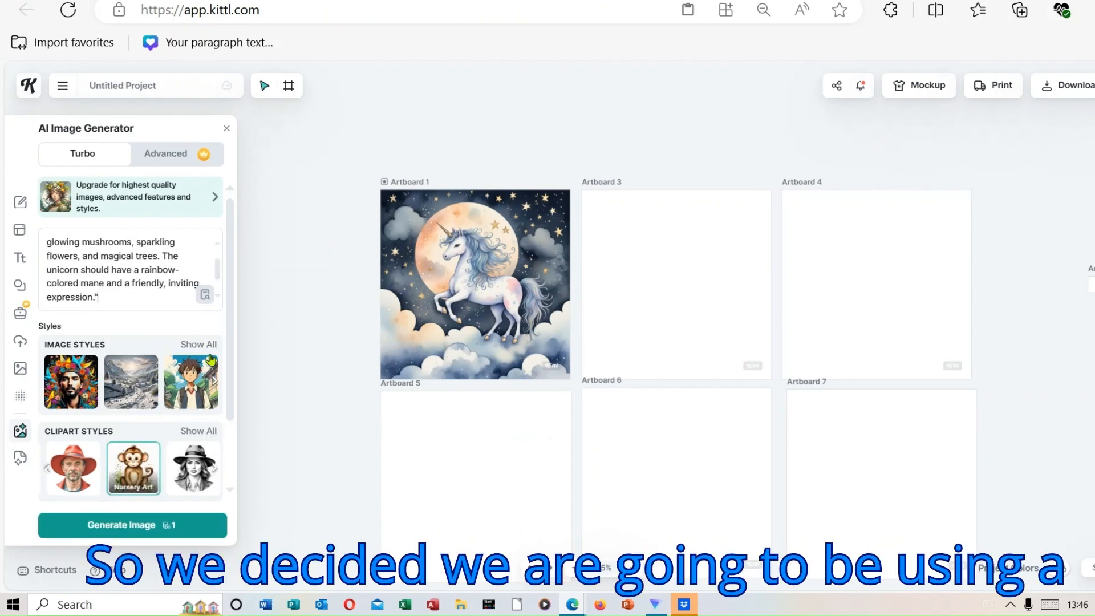
# Switch the clipart style to Watercolor and generate the enchanted forest unicorn image
pyautogui.click(213, 433)
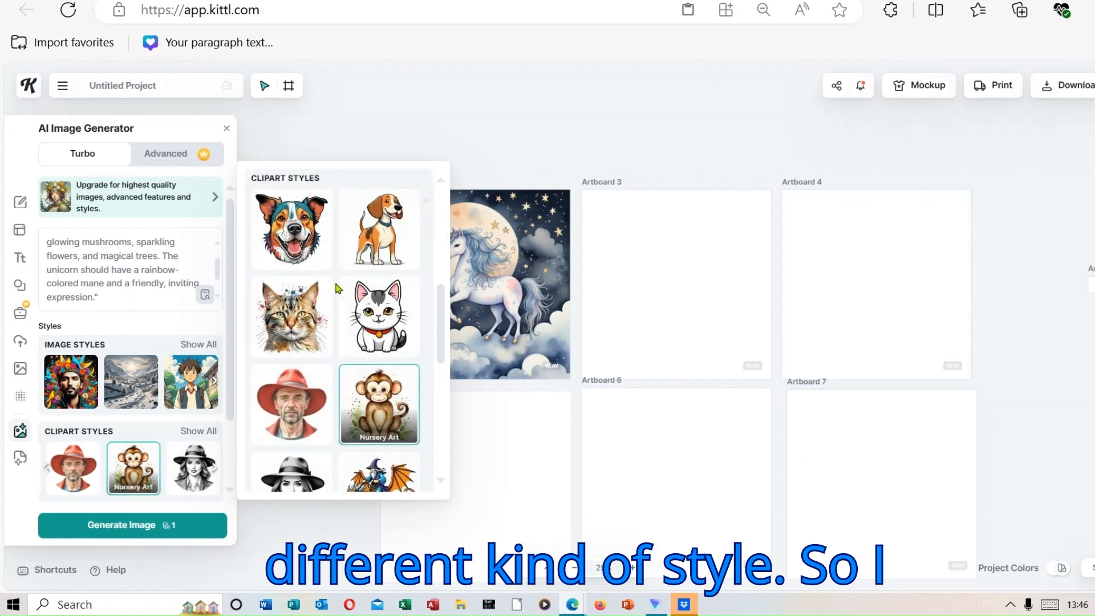
pyautogui.click(304, 305)
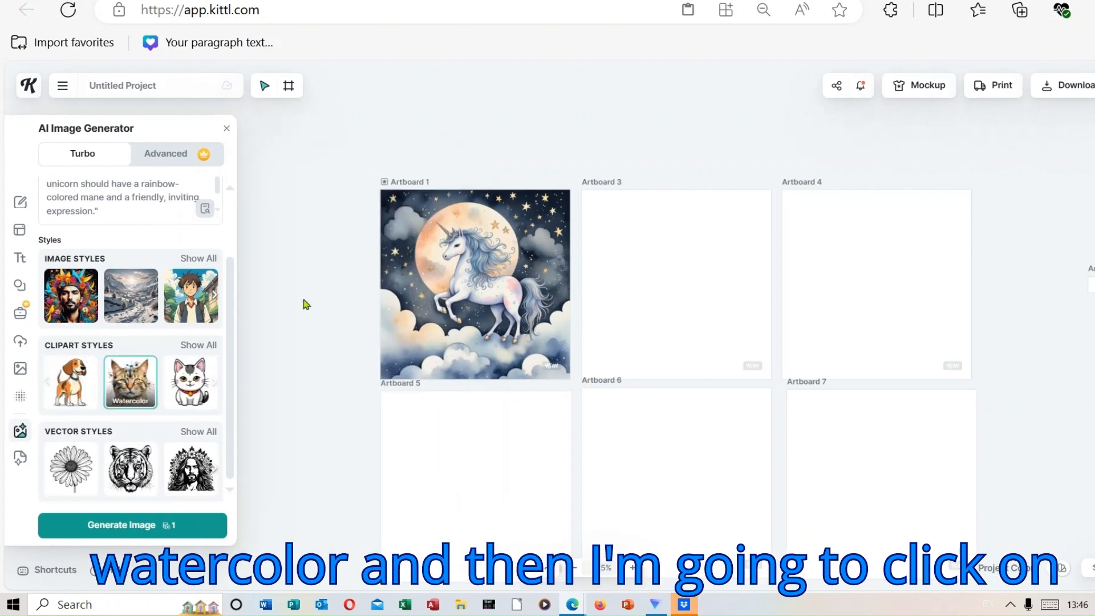
pyautogui.click(140, 532)
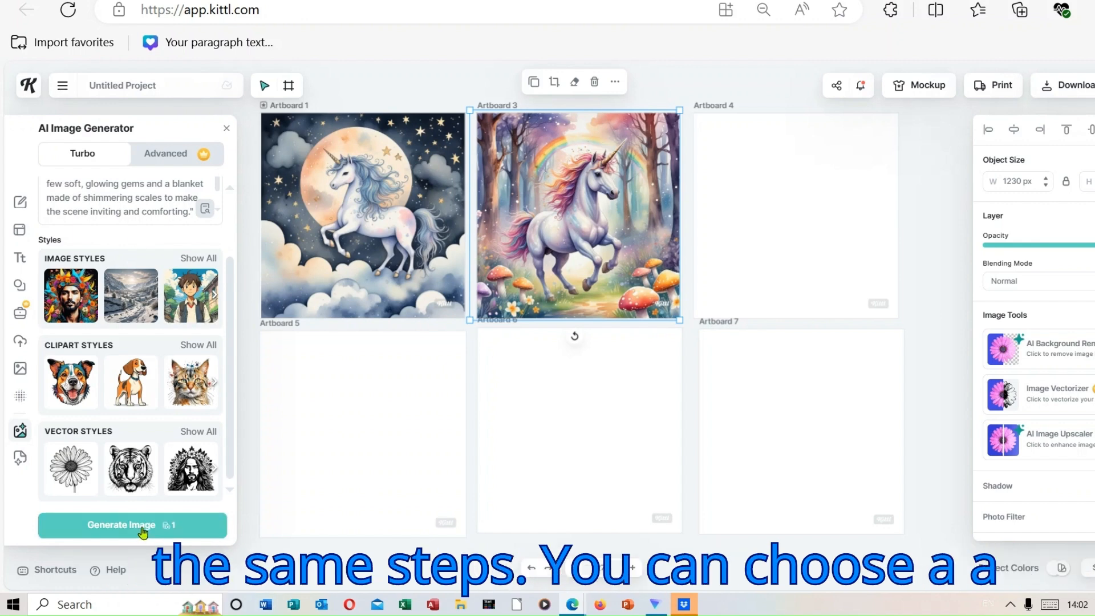
# Display all clipart styles and choose the white cartoon cat style for the dragon gem scene
pyautogui.click(201, 346)
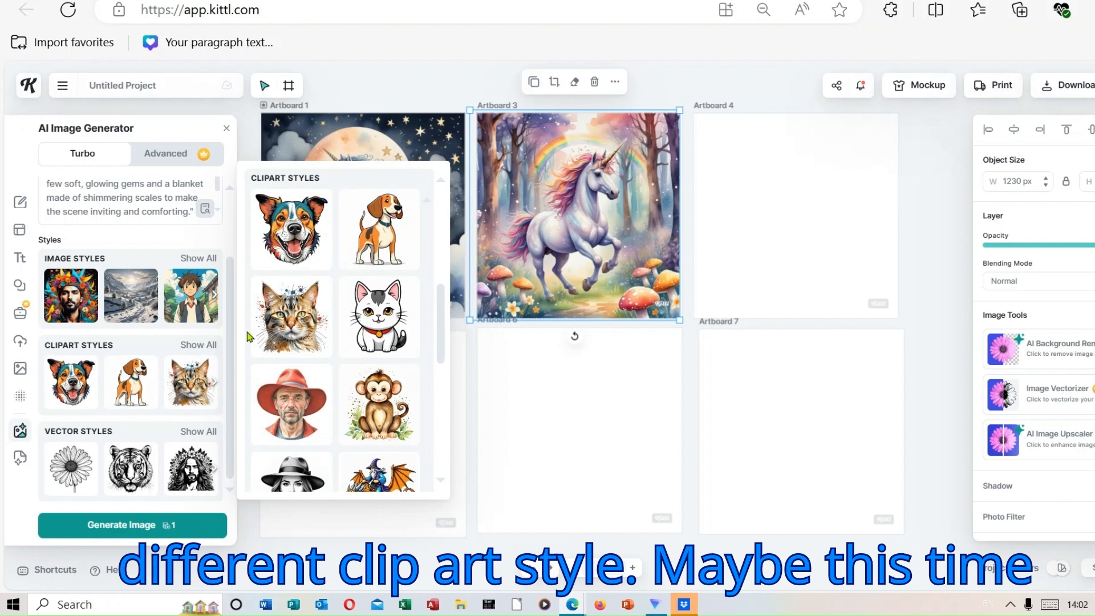
pyautogui.click(388, 323)
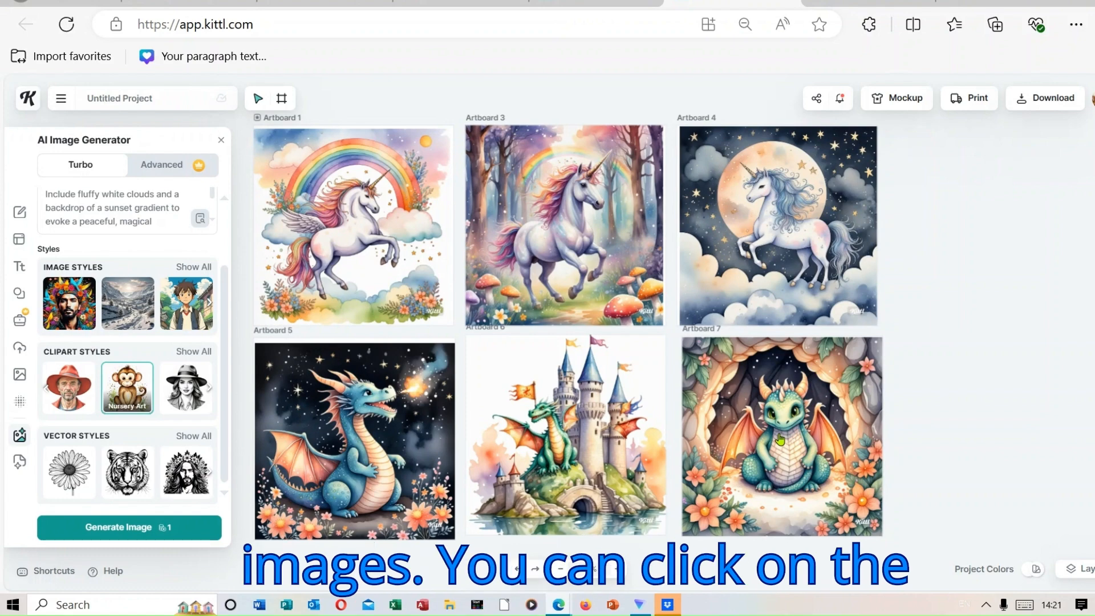
# Select the moonlit unicorn image on Artboard 4, and upload Artboard 4.png to remove.bg for background removal
pyautogui.click(836, 304)
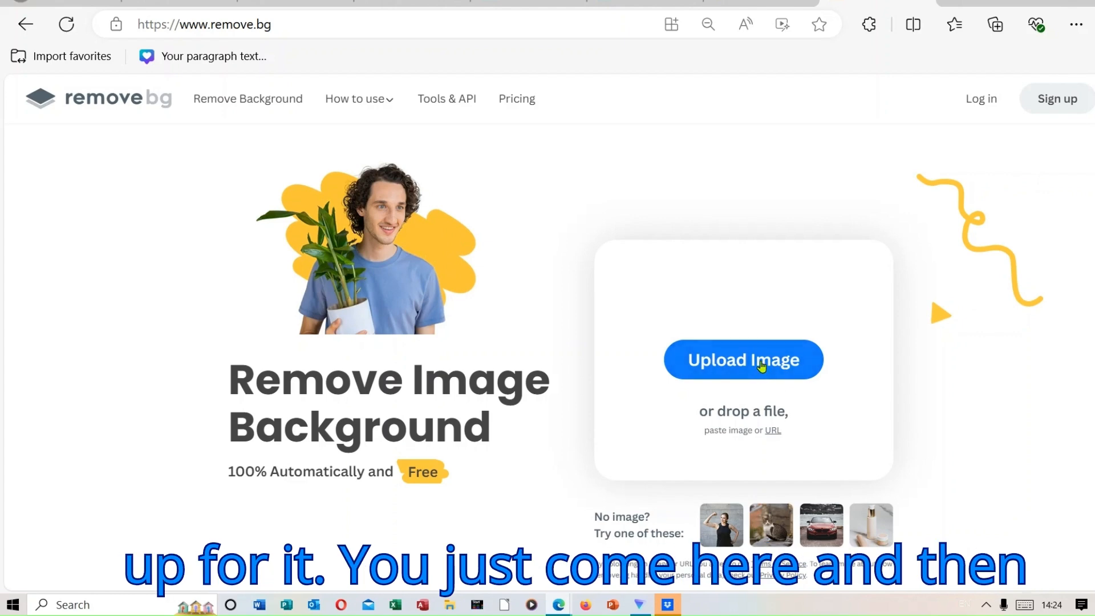
pyautogui.click(756, 361)
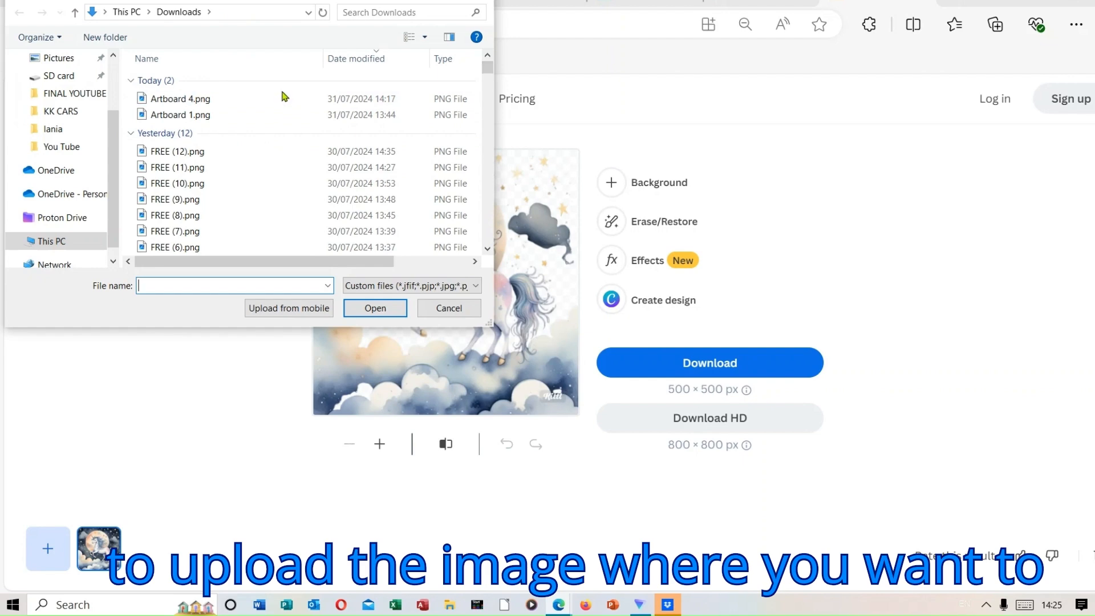
pyautogui.doubleClick(284, 98)
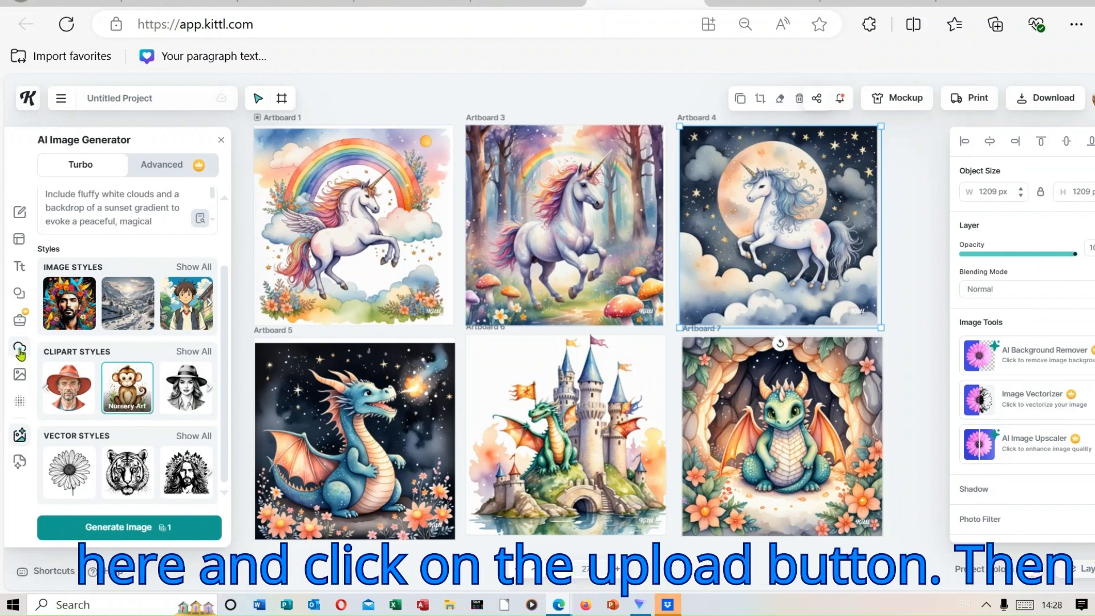
# Open the area for uploading image files in Kittl and deselect the Artboard 4 image
pyautogui.click(19, 349)
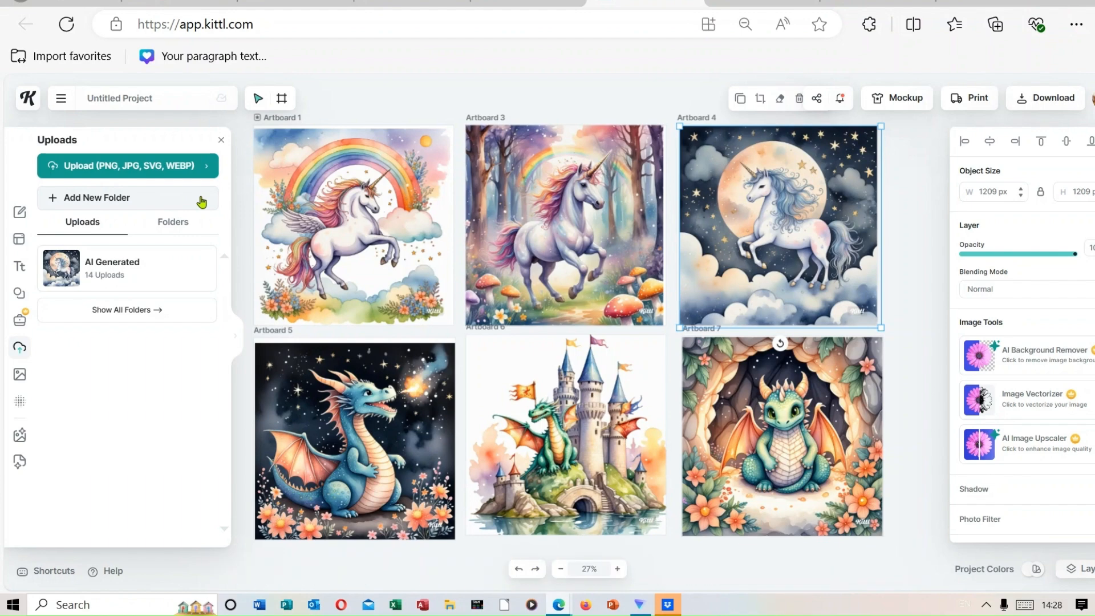
pyautogui.click(901, 379)
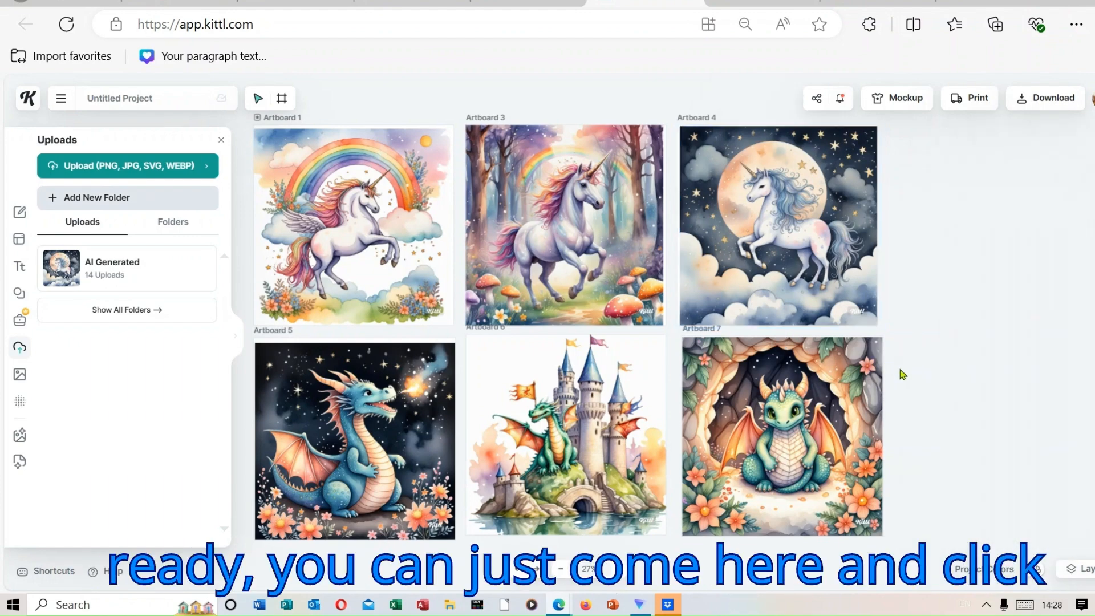
# Open the download options and limit the artboards for export to Artboard 1 only
pyautogui.click(1053, 99)
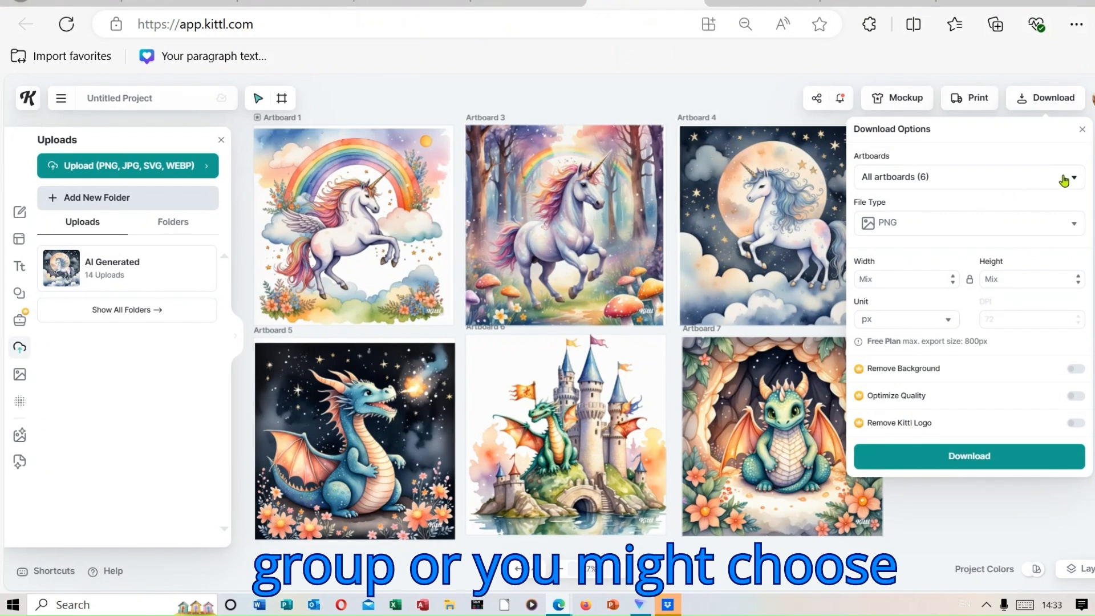
pyautogui.click(1071, 180)
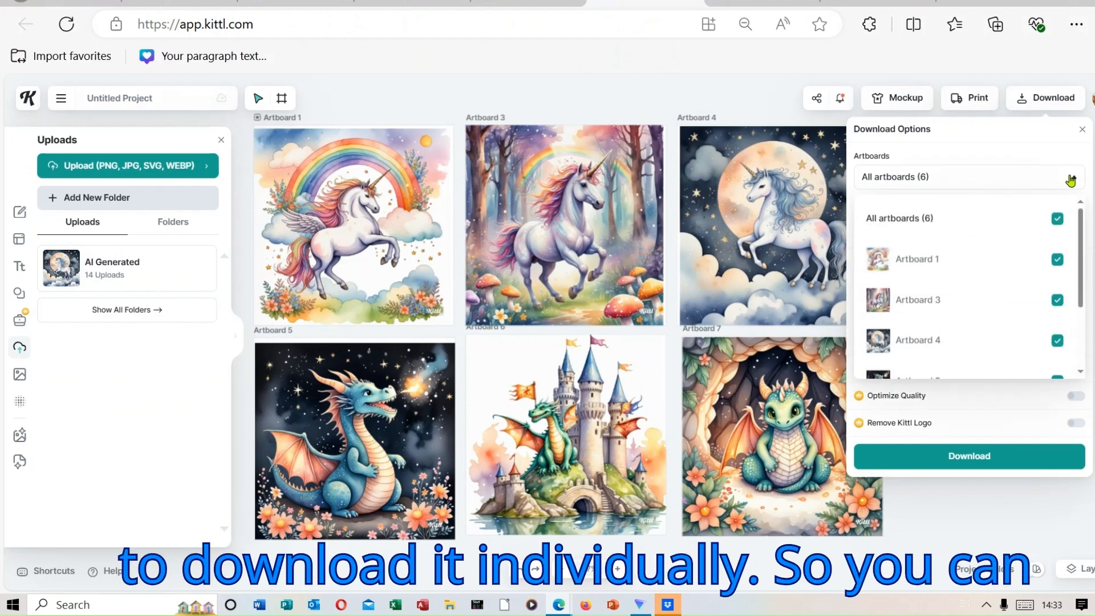
pyautogui.click(1058, 221)
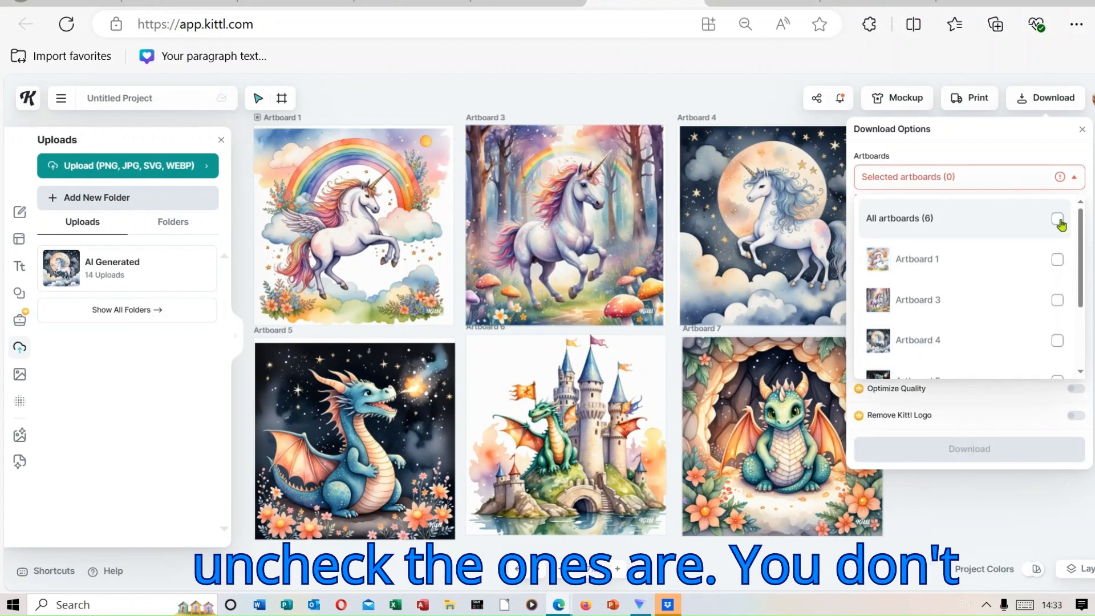
pyautogui.click(1058, 261)
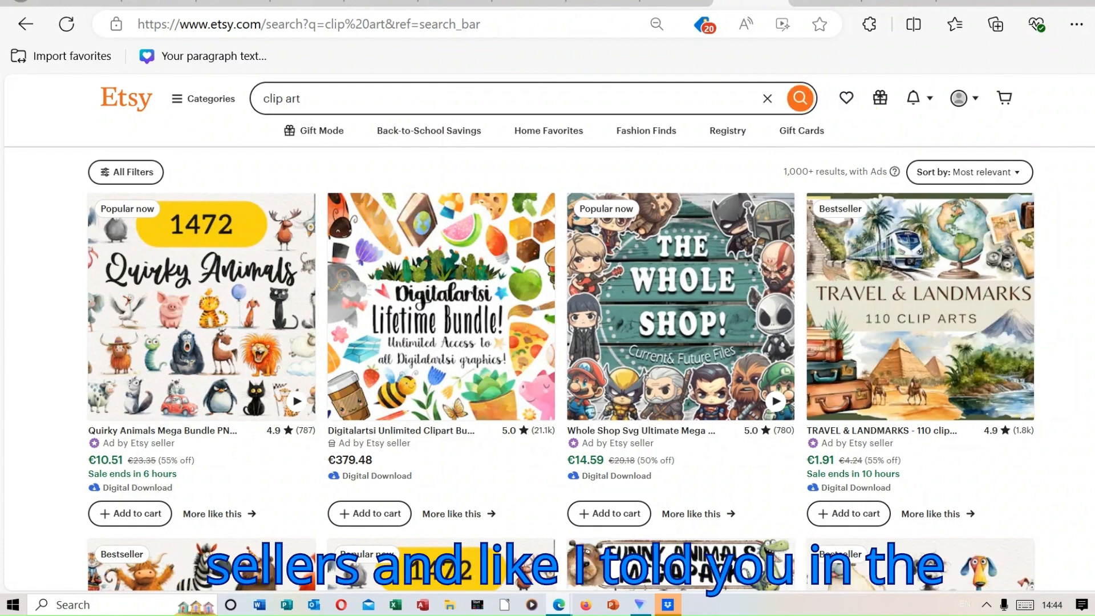
# Browse Etsy's clip art search results to examine the bundles, niches and prices offered by sellers
pyautogui.scroll(-1, 547, 343)
pyautogui.scroll(-4, 548, 332)
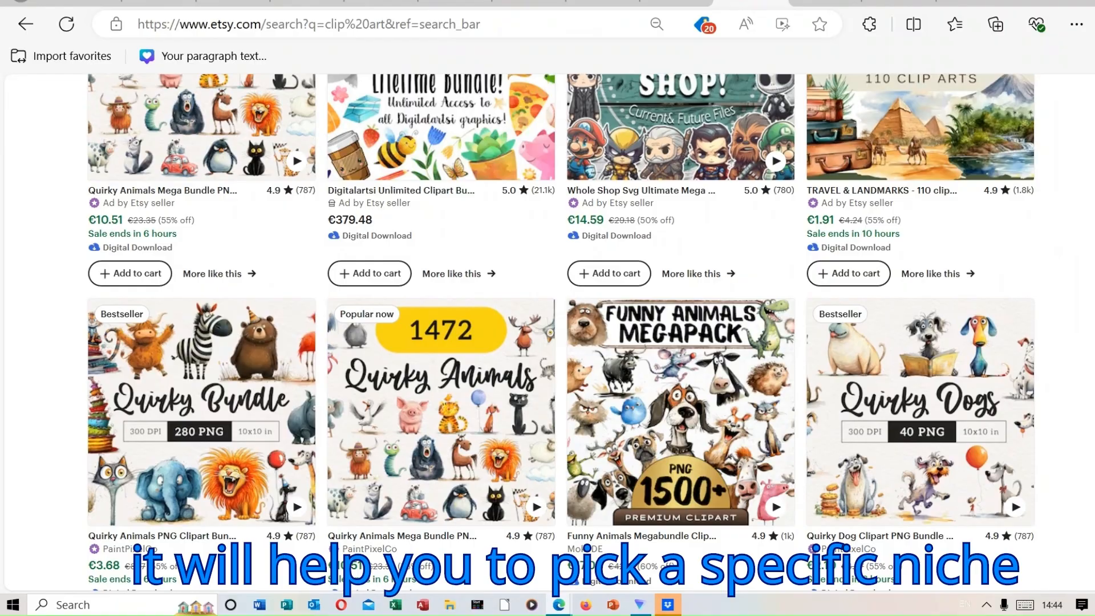
pyautogui.scroll(-10, 562, 331)
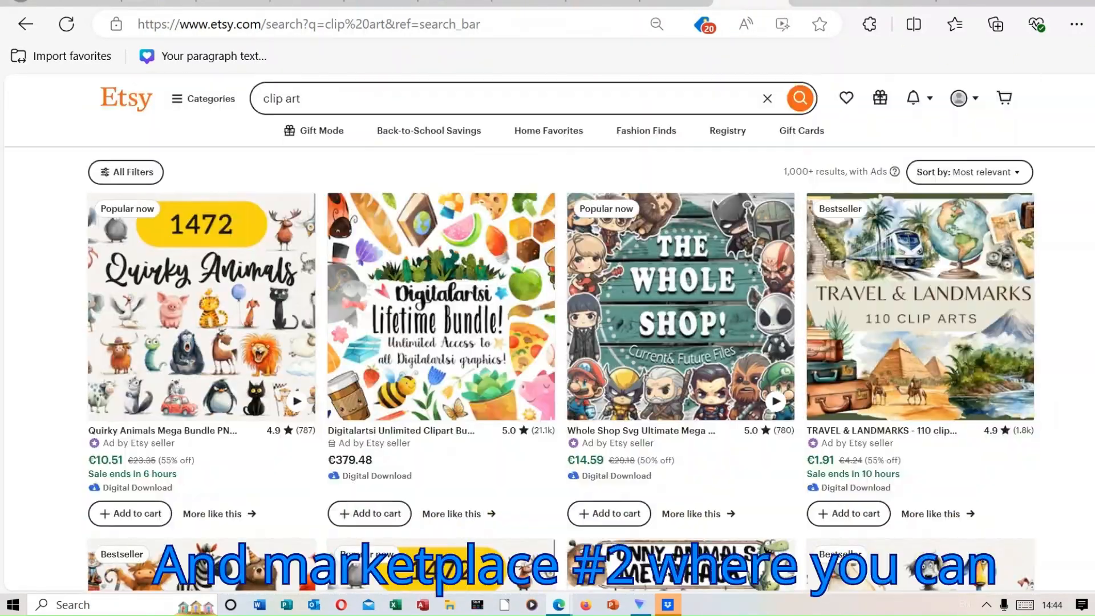
# Switch to Creative Fabrica's clip art search results and look through the listed clipart sets and categories
pyautogui.click(911, 3)
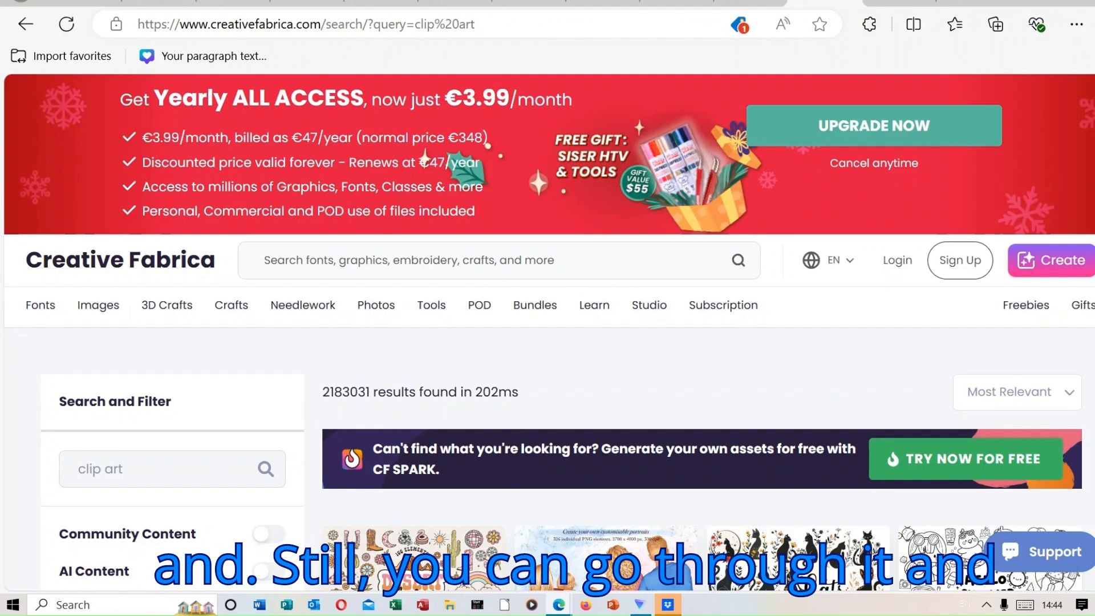
pyautogui.scroll(-10, 549, 332)
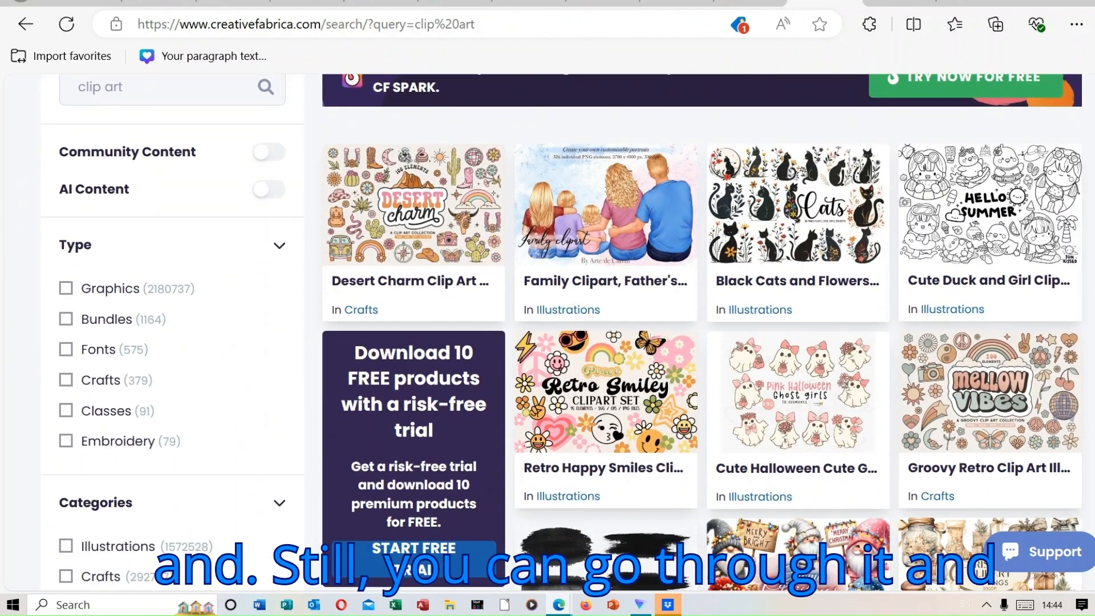
pyautogui.scroll(-6, 570, 333)
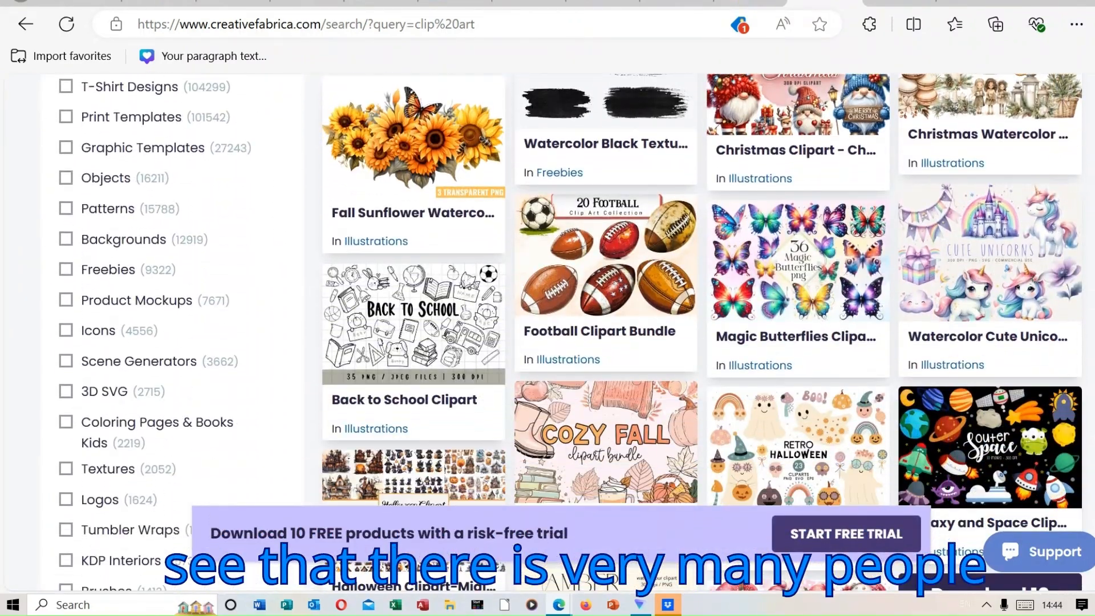
pyautogui.scroll(-12, 571, 332)
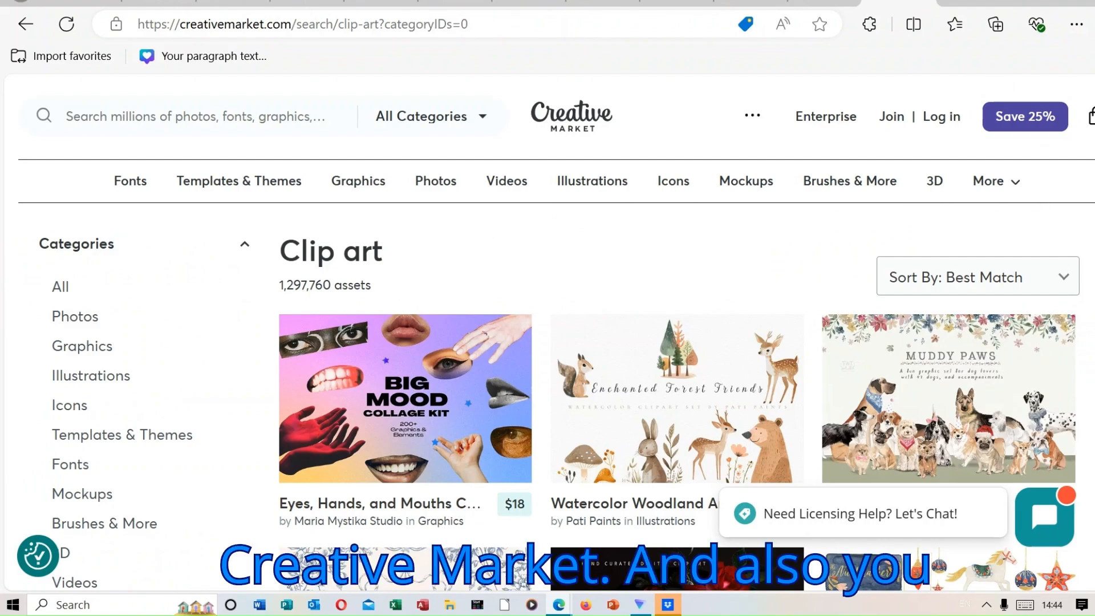
# Examine the clip art listings and their prices on Creative Market as another possible selling platform
pyautogui.scroll(-15, 557, 334)
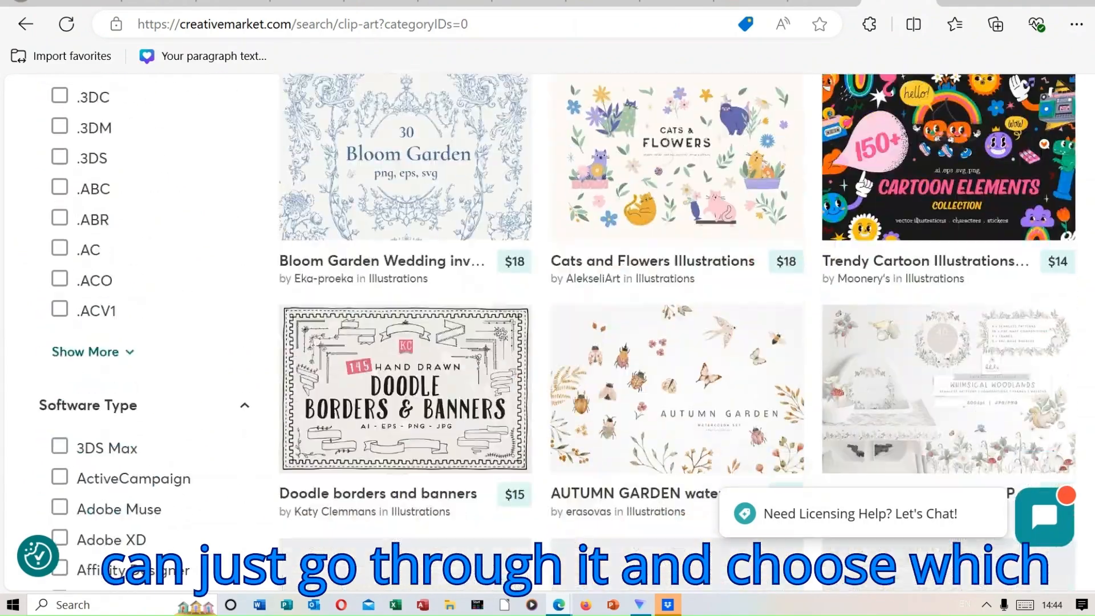
pyautogui.scroll(-2, 558, 332)
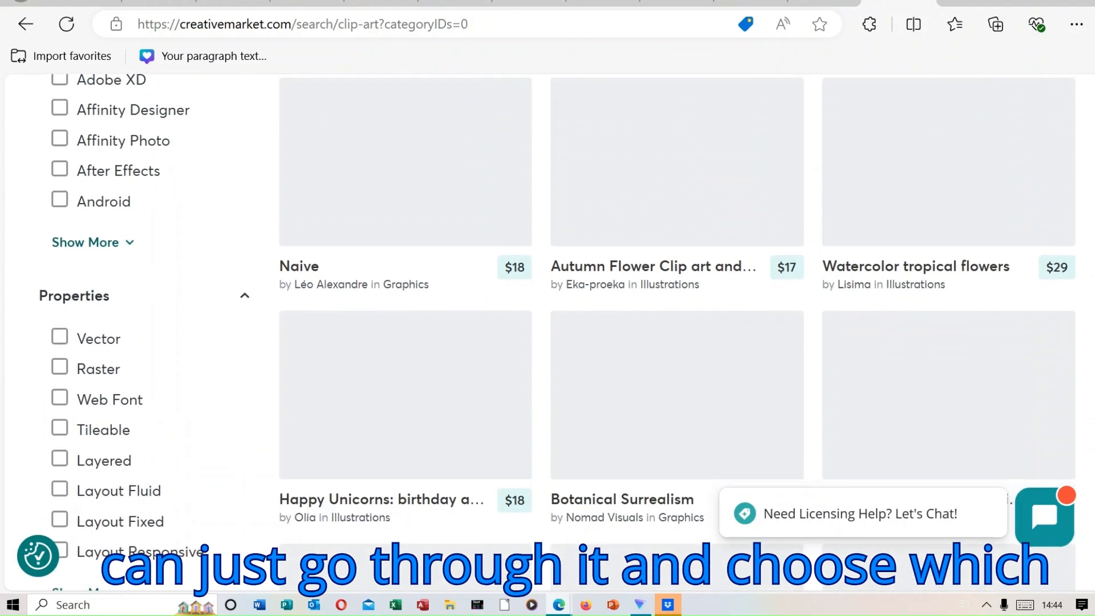
pyautogui.scroll(20, 557, 334)
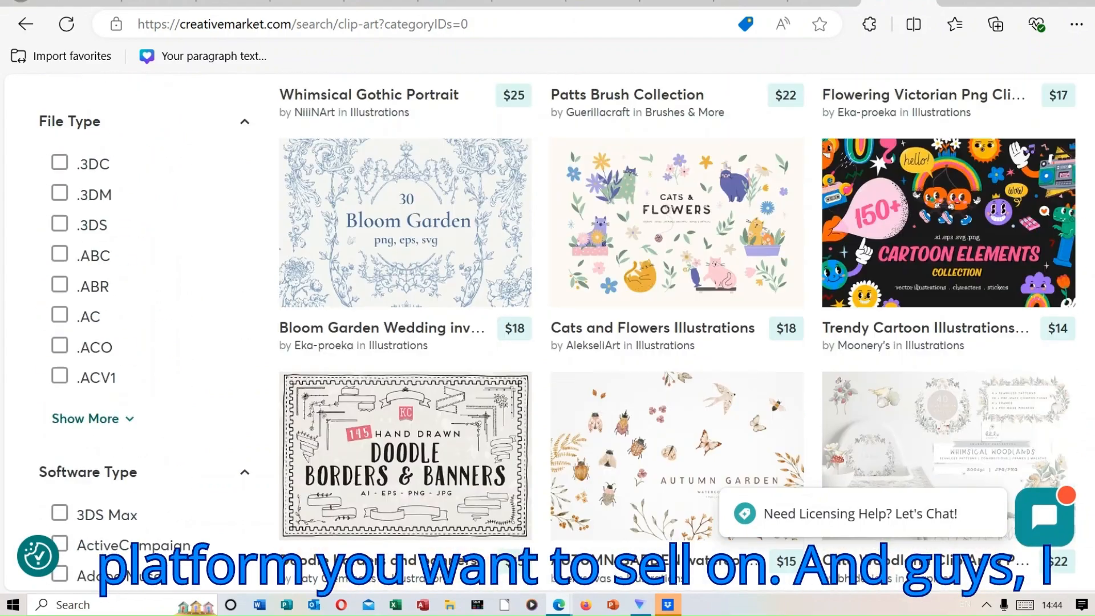